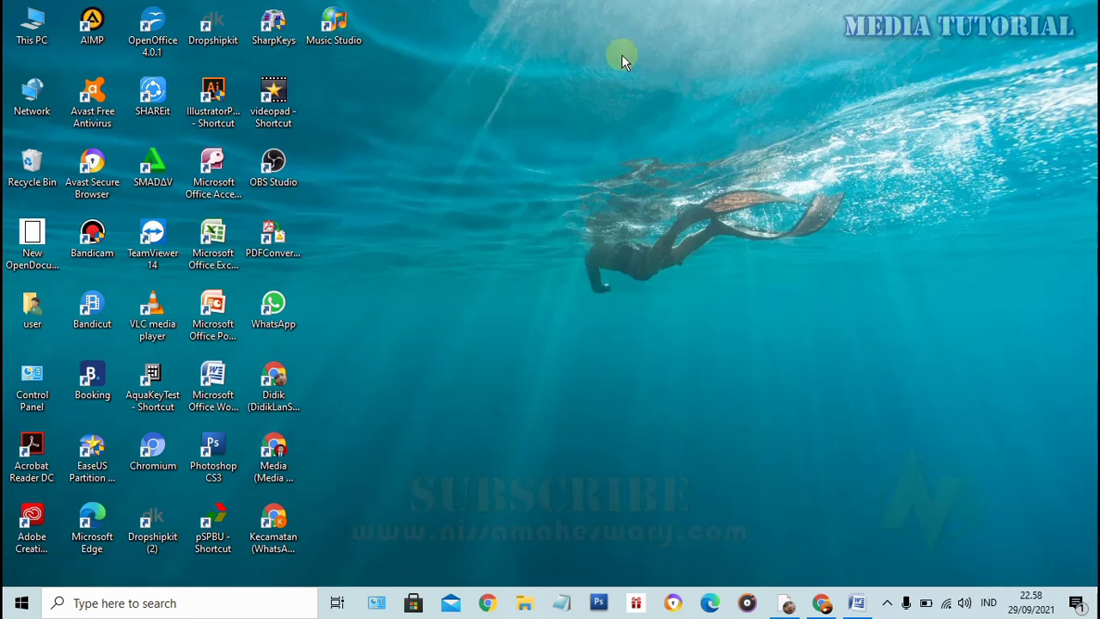
- Open the document, then move the Status line's ruler tab stop and undo the move
{"action": "left_click", "coordinate": [622, 54]}
{"action": "double_click", "coordinate": [621, 54]}
{"action": "double_click", "coordinate": [621, 54]}
{"action": "double_click", "coordinate": [621, 54]}
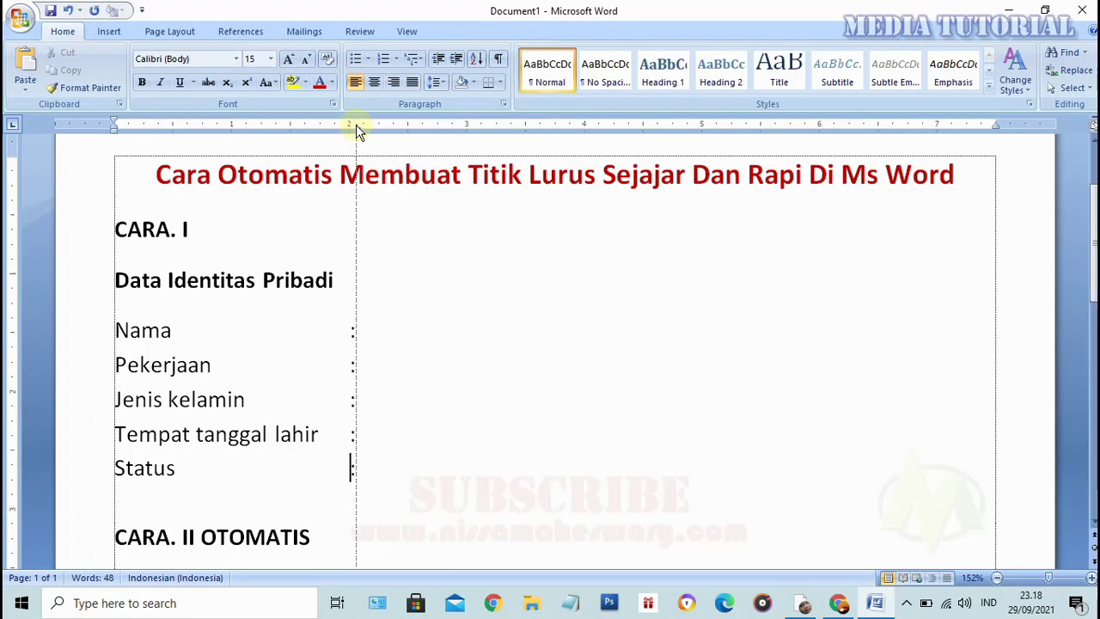
{"action": "left_click_drag", "start_coordinate": [358, 129], "coordinate": [361, 150]}
{"action": "key", "text": "ctrl+z"}
- Retype the Nama colon and tab it out so it aligns with the other colons
{"action": "left_click", "coordinate": [174, 331]}
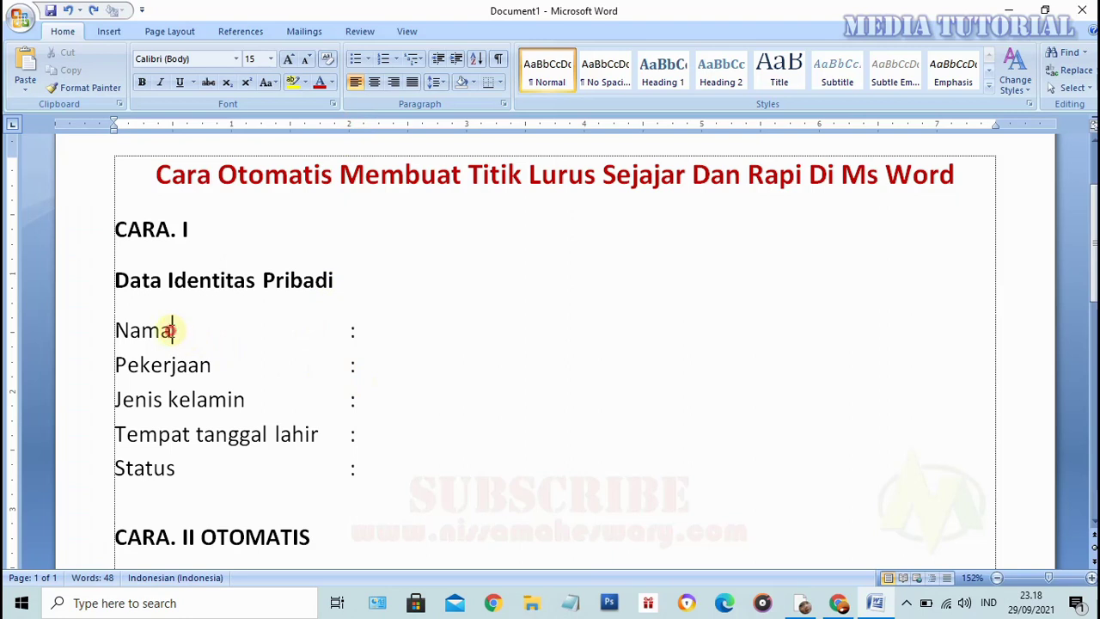
{"action": "key", "text": "Delete"}
{"action": "key", "text": "Delete"}
{"action": "type", "text": "\""}
{"action": "type", "text": ":"}
{"action": "key", "text": "Left"}
{"action": "key", "text": "Tab"}
{"action": "key", "text": "Tab"}
{"action": "key", "text": "Tab"}
{"action": "scroll", "coordinate": [421, 239], "scroll_direction": "down", "scroll_amount": 1}
{"action": "scroll", "coordinate": [344, 237], "scroll_direction": "up", "scroll_amount": 1}
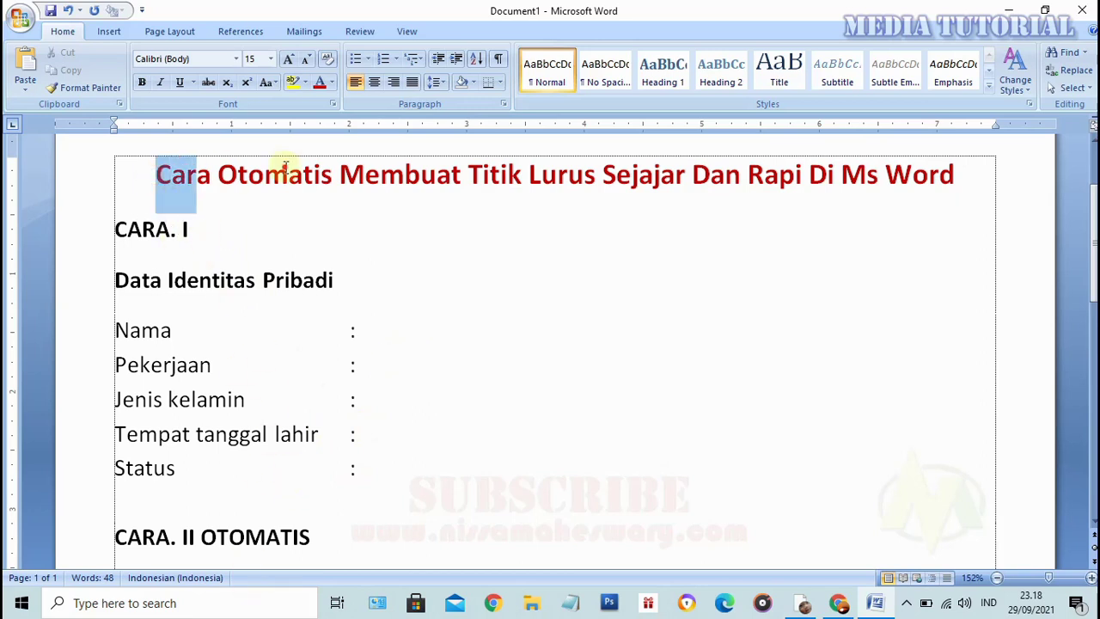
- Undo the accidental move of 'Titik Lurus Sejajar Dan Rapi' within the title
{"action": "left_click_drag", "start_coordinate": [468, 175], "coordinate": [804, 175]}
{"action": "left_click_drag", "start_coordinate": [635, 174], "coordinate": [874, 174]}
{"action": "left_click", "coordinate": [593, 428]}
{"action": "key", "text": "ctrl+z"}
{"action": "scroll", "coordinate": [431, 498], "scroll_direction": "down", "scroll_amount": 2}
{"action": "left_click", "coordinate": [433, 469]}
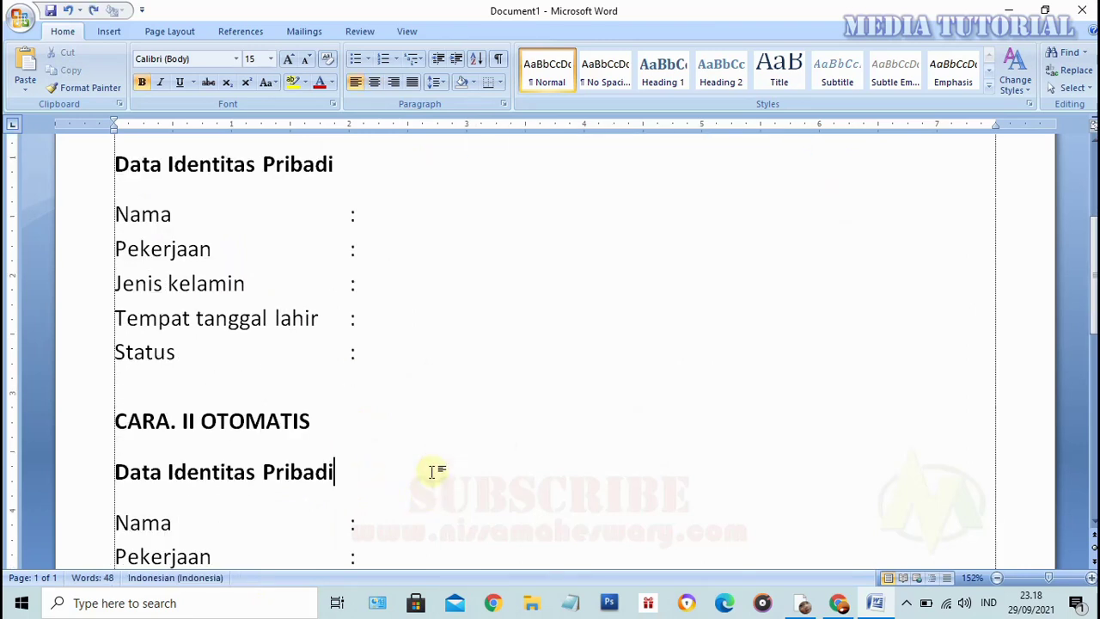
- Remove the second list's colons and delete its Nama label
{"action": "scroll", "coordinate": [381, 469], "scroll_direction": "down", "scroll_amount": 1}
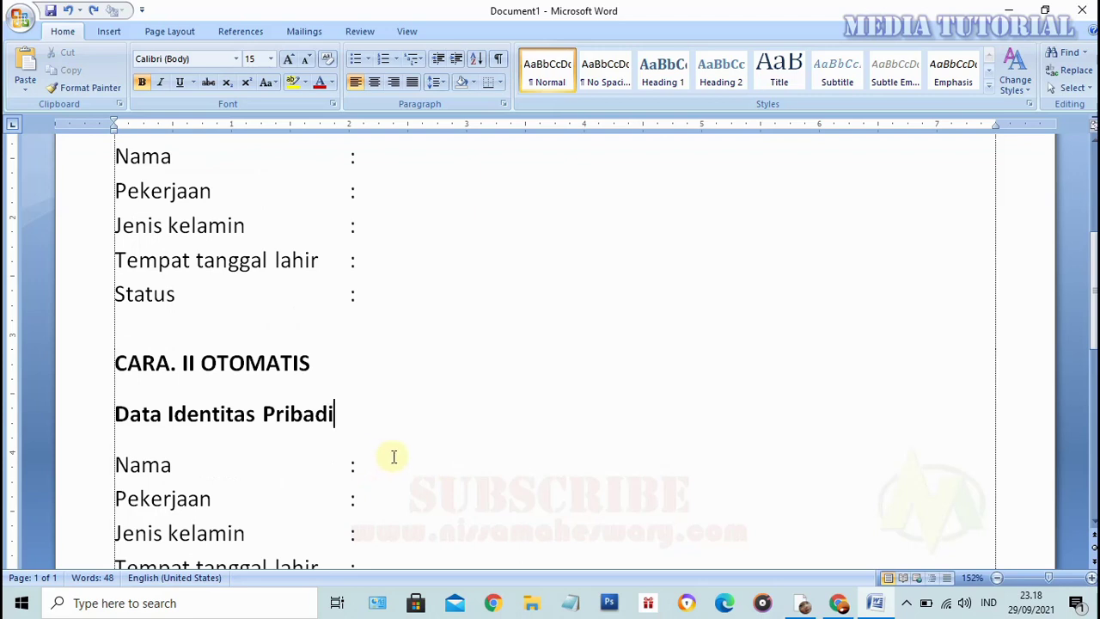
{"action": "scroll", "coordinate": [344, 458], "scroll_direction": "down", "scroll_amount": 1}
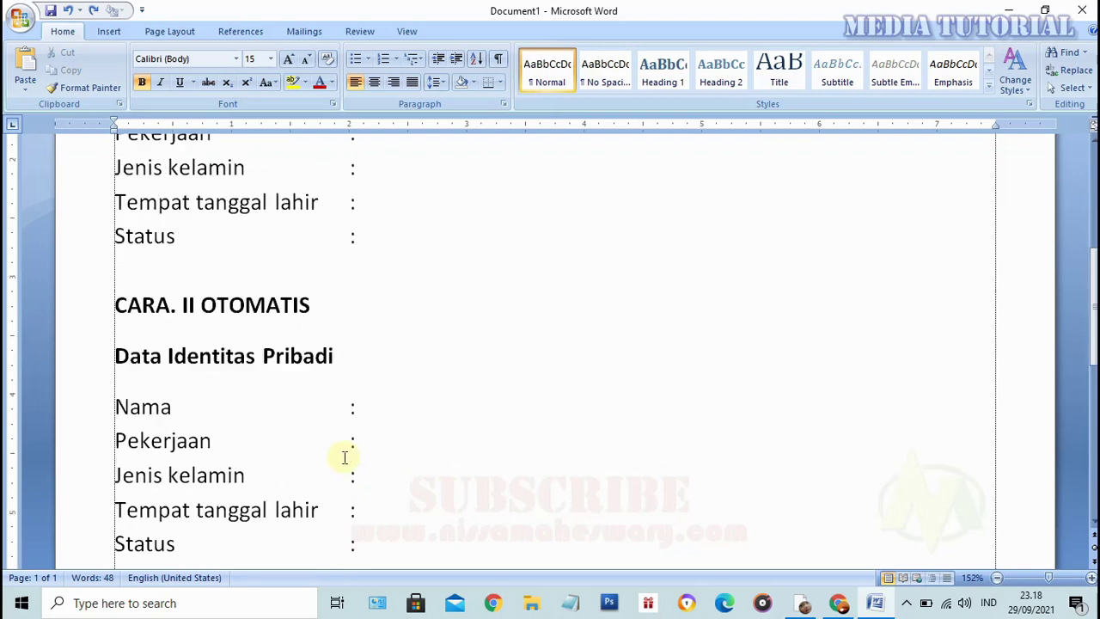
{"action": "left_click", "coordinate": [225, 407]}
{"action": "left_click", "coordinate": [181, 407]}
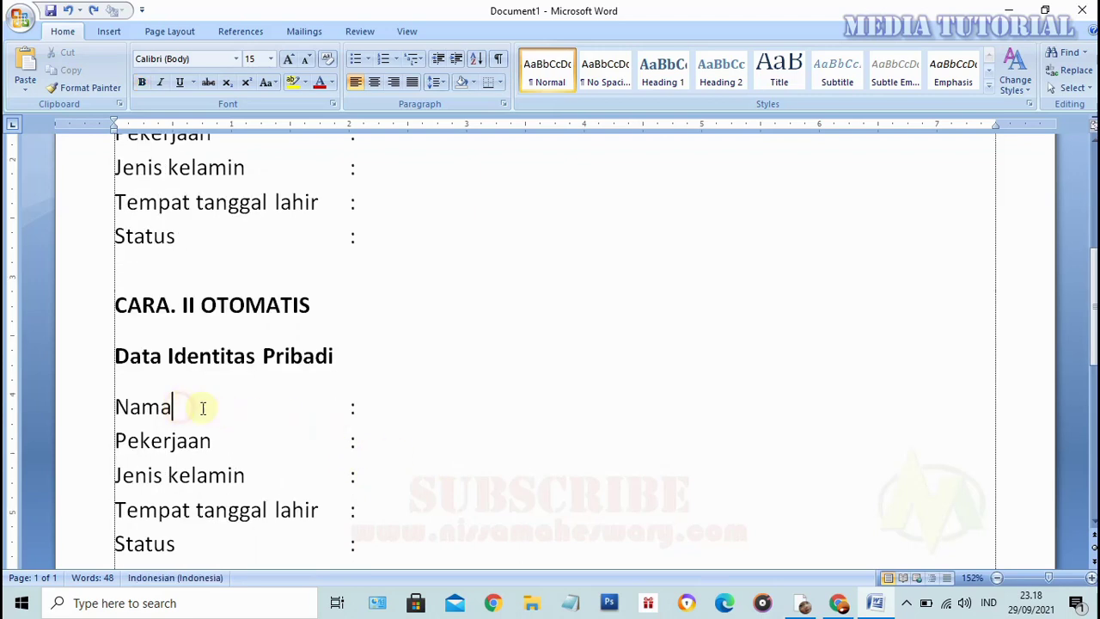
{"action": "left_click", "coordinate": [353, 406]}
{"action": "double_click", "coordinate": [353, 405]}
{"action": "key", "text": "ctrl+z"}
{"action": "scroll", "coordinate": [216, 363], "scroll_direction": "down", "scroll_amount": 1}
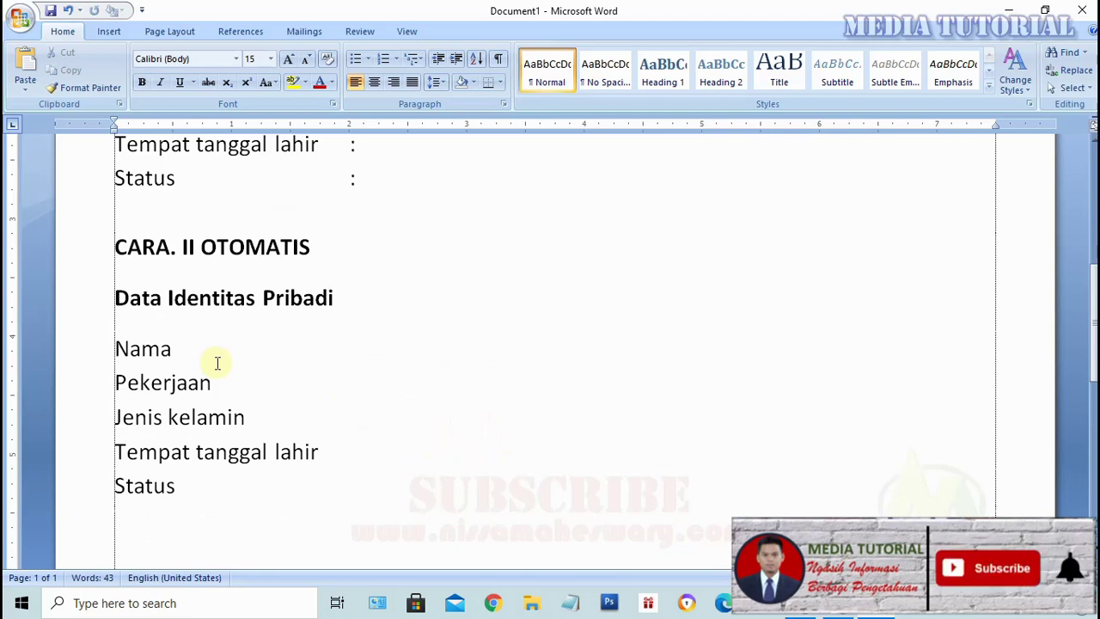
{"action": "key", "text": "BackSpace"}
{"action": "key", "text": "BackSpace"}
{"action": "key", "text": "BackSpace"}
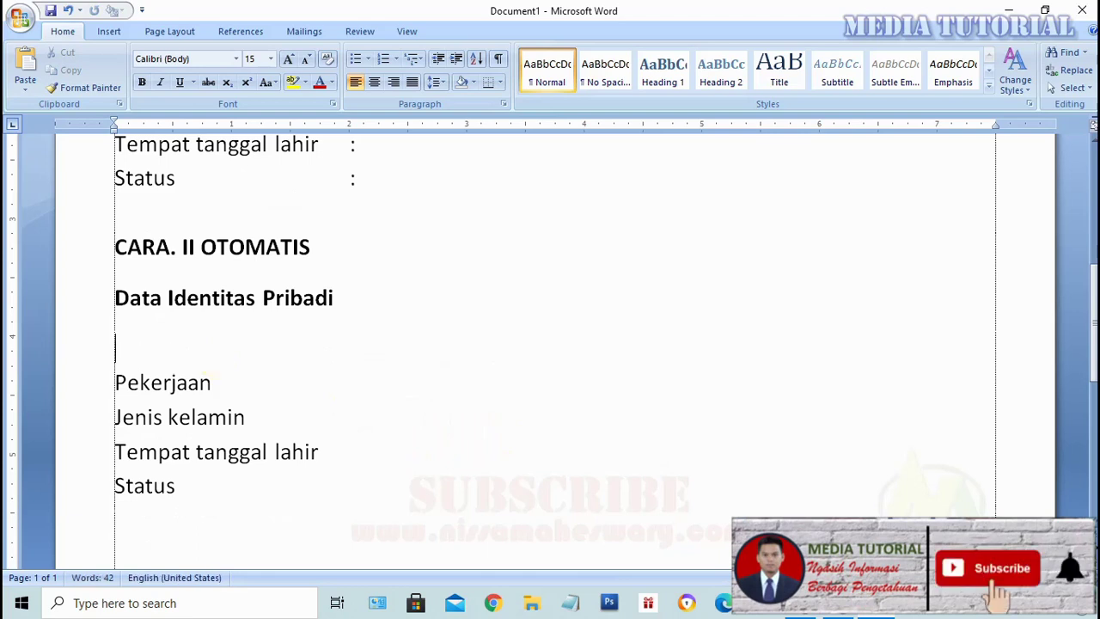
- Retype 'nama :' and add colons after Pekerjaan and Jenis kelamin
{"action": "type", "text": "nama"}
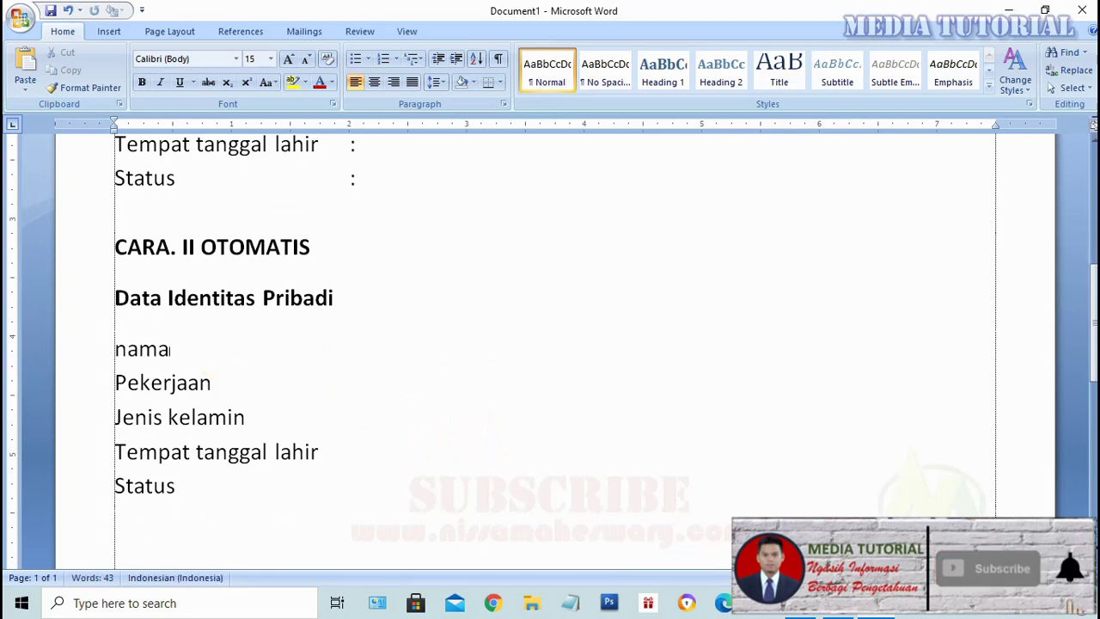
{"action": "type", "text": " :"}
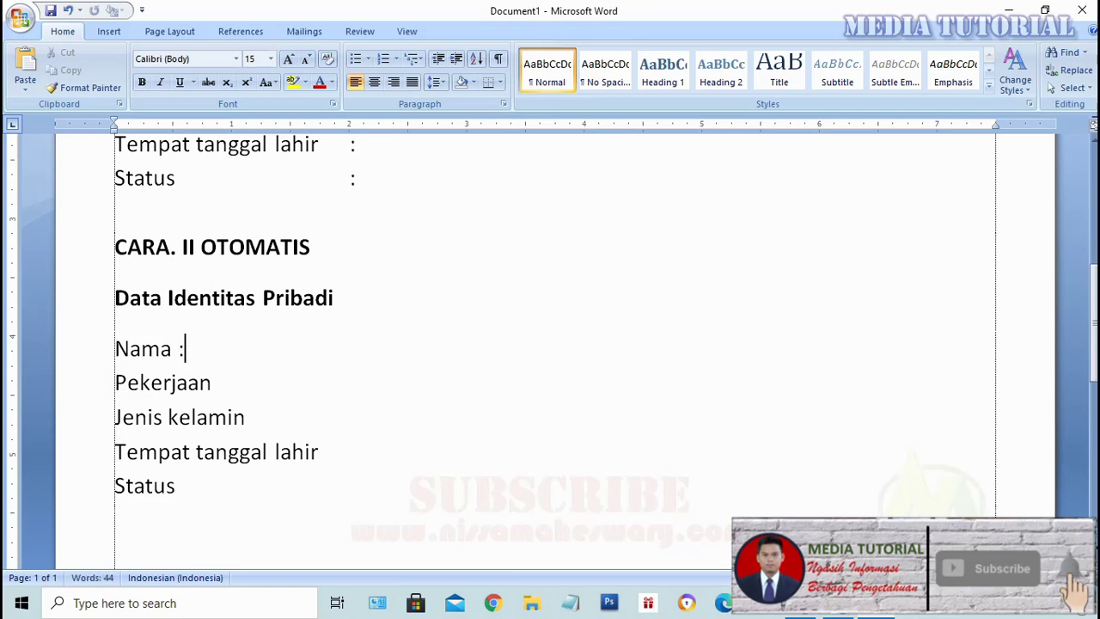
{"action": "left_click", "coordinate": [188, 383]}
{"action": "left_click", "coordinate": [213, 382]}
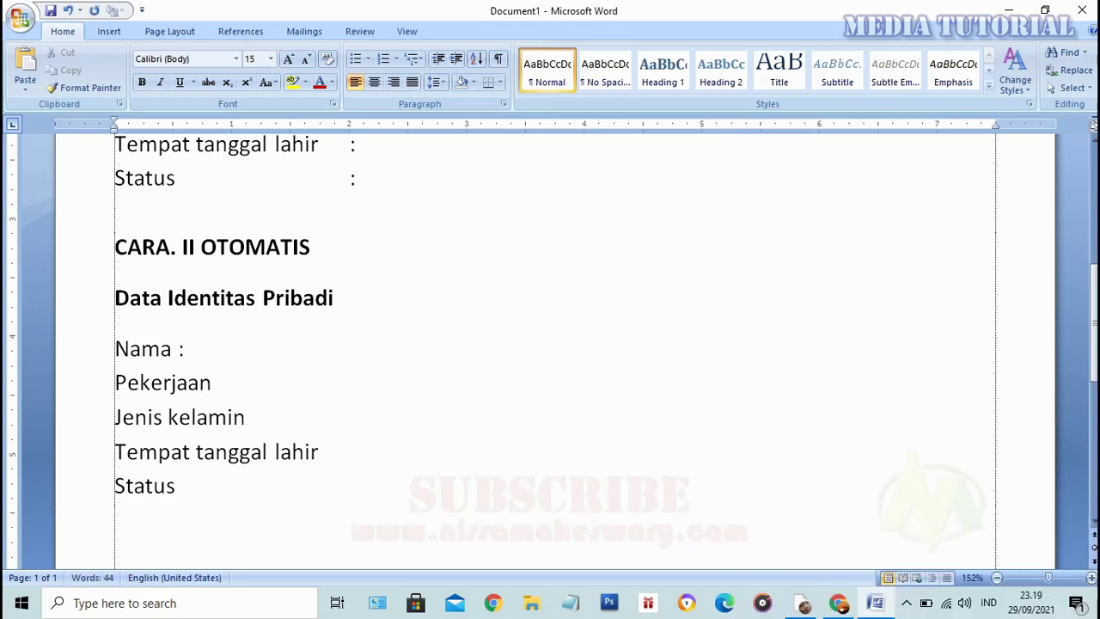
{"action": "type", "text": ":"}
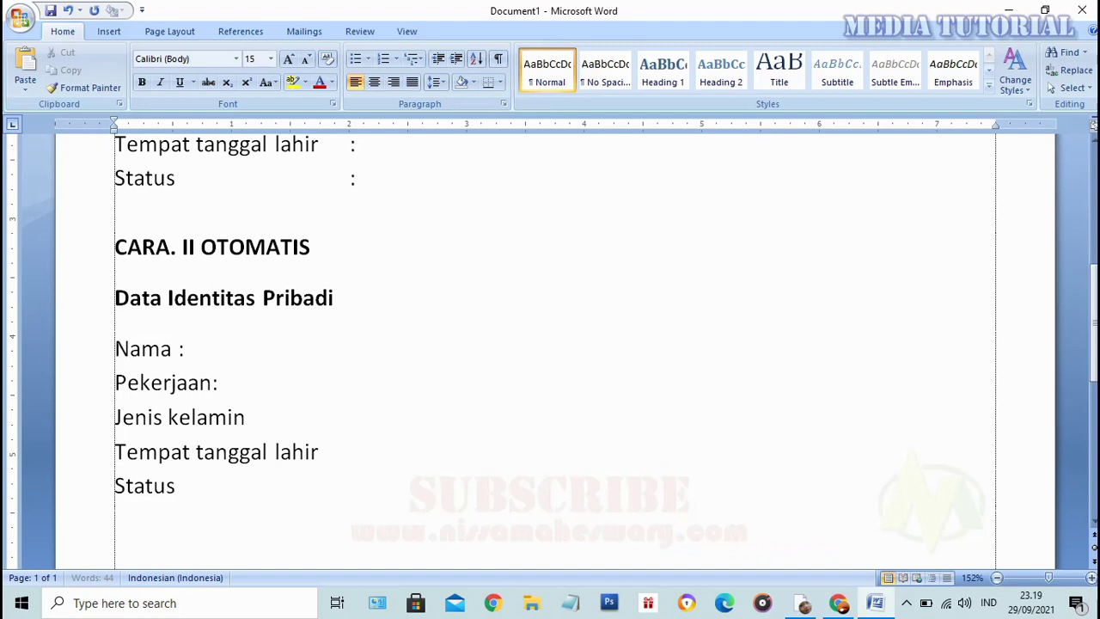
{"action": "left_click", "coordinate": [228, 416]}
{"action": "left_click", "coordinate": [245, 417]}
{"action": "type", "text": ":"}
- Add colons after Tempat tanggal lahir and Status, then set a ruler tab stop
{"action": "key", "text": "Down"}
{"action": "key", "text": "Right"}
{"action": "key", "text": "Right"}
{"action": "key", "text": "Right"}
{"action": "key", "text": "Right"}
{"action": "key", "text": "Right"}
{"action": "key", "text": "Right"}
{"action": "key", "text": "Right"}
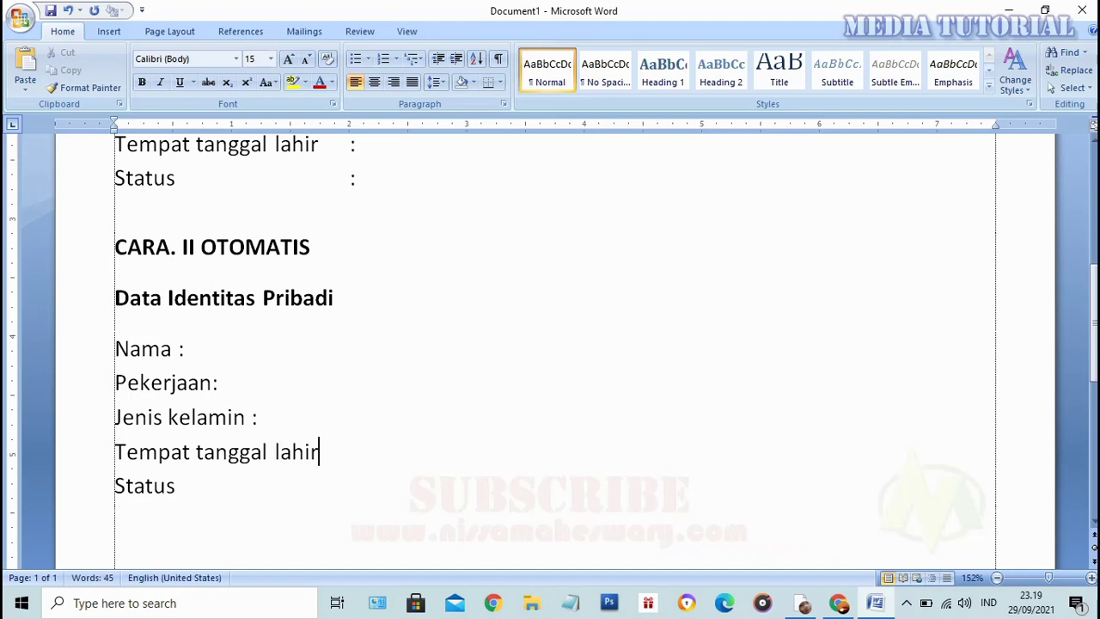
{"action": "type", "text": ":"}
{"action": "left_click", "coordinate": [351, 485]}
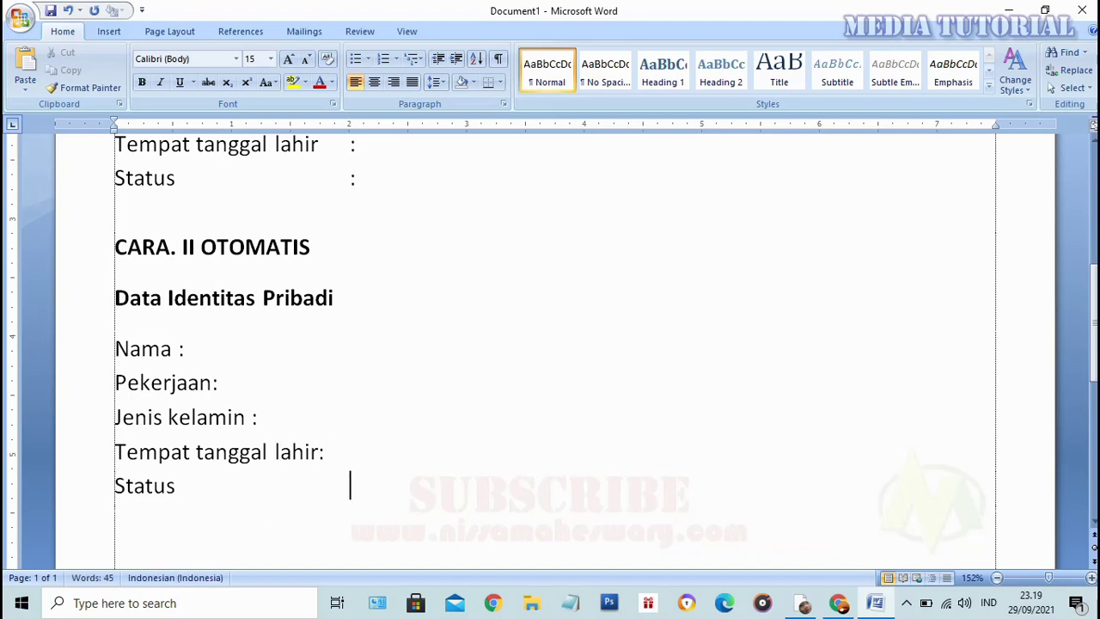
{"action": "left_click", "coordinate": [324, 451]}
{"action": "key", "text": "BackSpace"}
{"action": "key", "text": "BackSpace"}
{"action": "key", "text": "BackSpace"}
{"action": "type", "text": ":"}
{"action": "left_click", "coordinate": [408, 128]}
- Clear all custom tab stops in the Tabs dialog, then set a tab stop near 2 inches
{"action": "left_click", "coordinate": [403, 126]}
{"action": "double_click", "coordinate": [383, 125]}
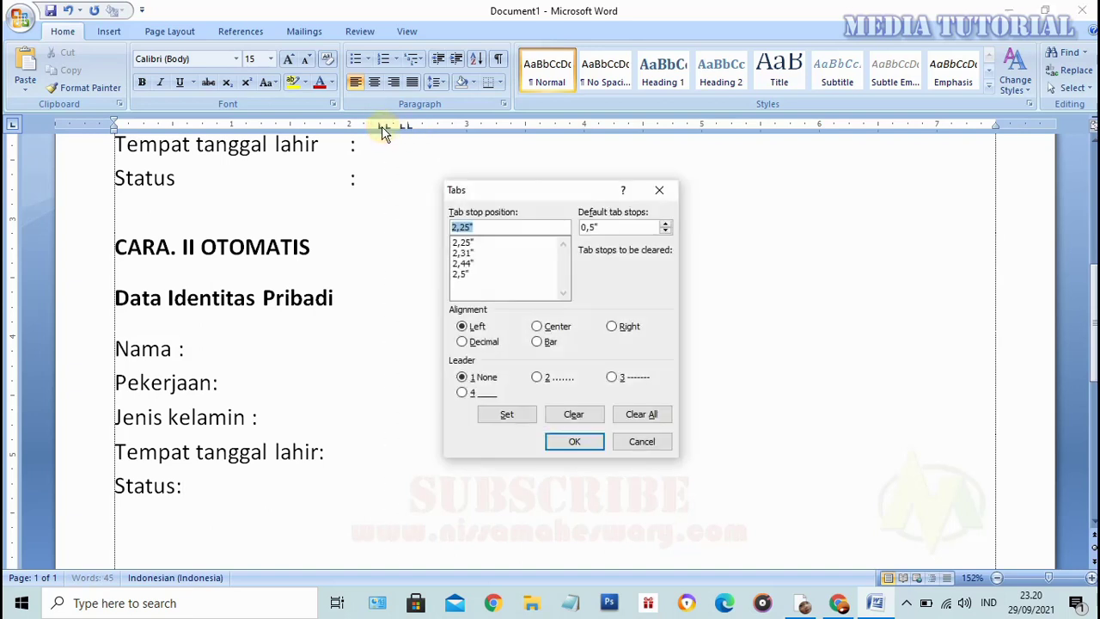
{"action": "left_click", "coordinate": [641, 415]}
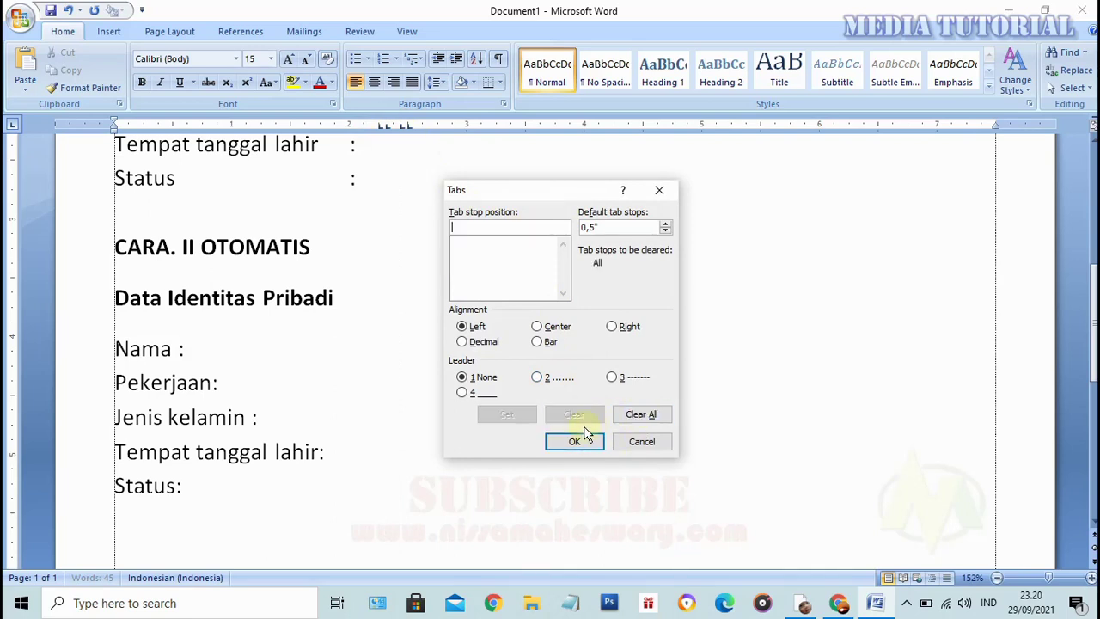
{"action": "left_click", "coordinate": [571, 441]}
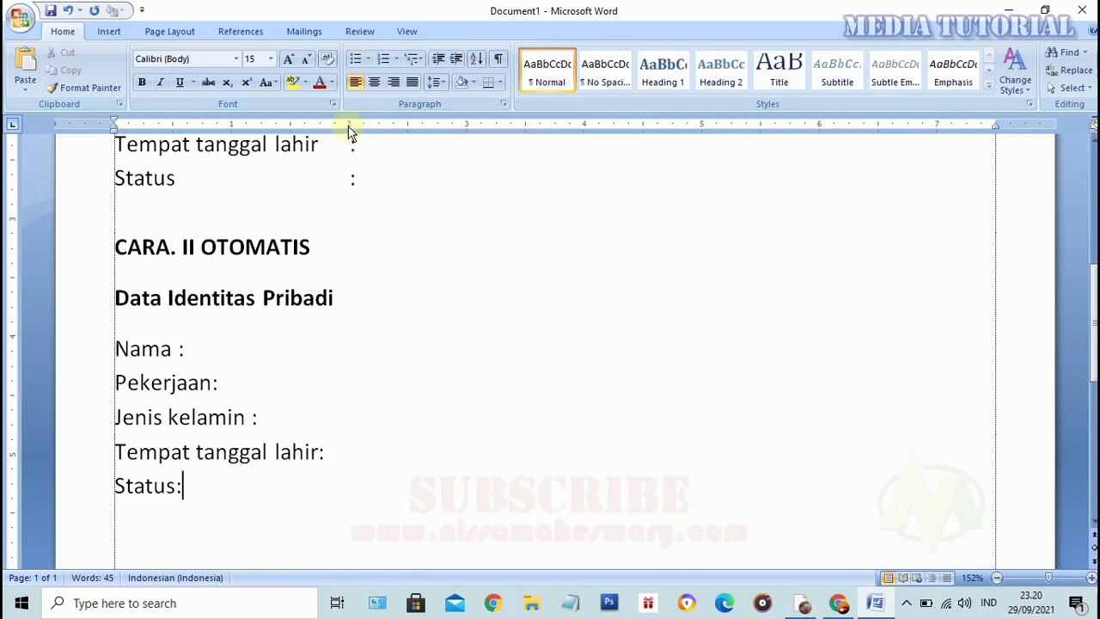
{"action": "left_click", "coordinate": [349, 127]}
- Tab the Nama, Pekerjaan, Jenis kelamin and Tempat tanggal lahir colons out to test alignment
{"action": "left_click", "coordinate": [177, 351]}
{"action": "key", "text": "Tab"}
{"action": "key", "text": "Tab"}
{"action": "key", "text": "Tab"}
{"action": "left_click", "coordinate": [217, 383]}
{"action": "key", "text": "Tab"}
{"action": "key", "text": "Tab"}
{"action": "key", "text": "Tab"}
{"action": "left_click", "coordinate": [250, 420]}
{"action": "key", "text": "Tab"}
{"action": "key", "text": "Tab"}
{"action": "left_click", "coordinate": [322, 452]}
{"action": "key", "text": "Tab"}
{"action": "key", "text": "Down"}
{"action": "key", "text": "Left"}
{"action": "key", "text": "Tab"}
{"action": "key", "text": "Tab"}
{"action": "key", "text": "Tab"}
- Pull the colons back beside their labels
{"action": "key", "text": "BackSpace"}
{"action": "key", "text": "Up"}
{"action": "key", "text": "BackSpace"}
{"action": "key", "text": "Up"}
{"action": "key", "text": "BackSpace"}
{"action": "key", "text": "Up"}
{"action": "key", "text": "BackSpace"}
{"action": "key", "text": "Up"}
{"action": "key", "text": "BackSpace"}
- Select all five label lines and set a 2-inch left tab stop for them
{"action": "mouse_move", "coordinate": [116, 347]}
{"action": "left_mouse_down"}
{"action": "mouse_move", "coordinate": [177, 372]}
{"action": "mouse_move", "coordinate": [303, 503]}
{"action": "left_mouse_up"}
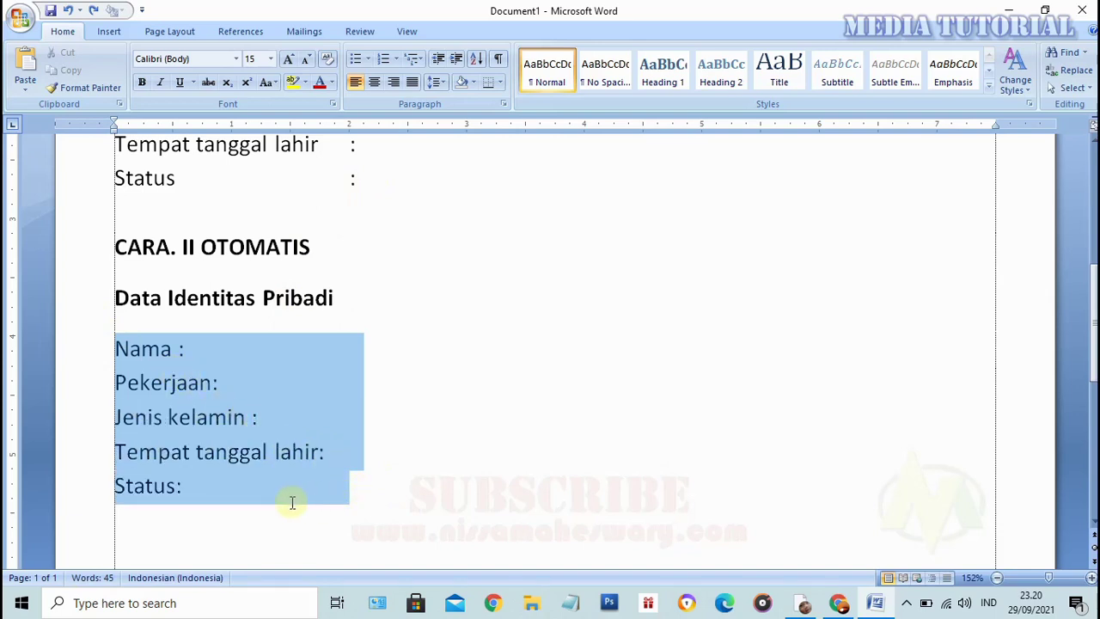
{"action": "left_click_drag", "start_coordinate": [293, 502], "coordinate": [288, 504]}
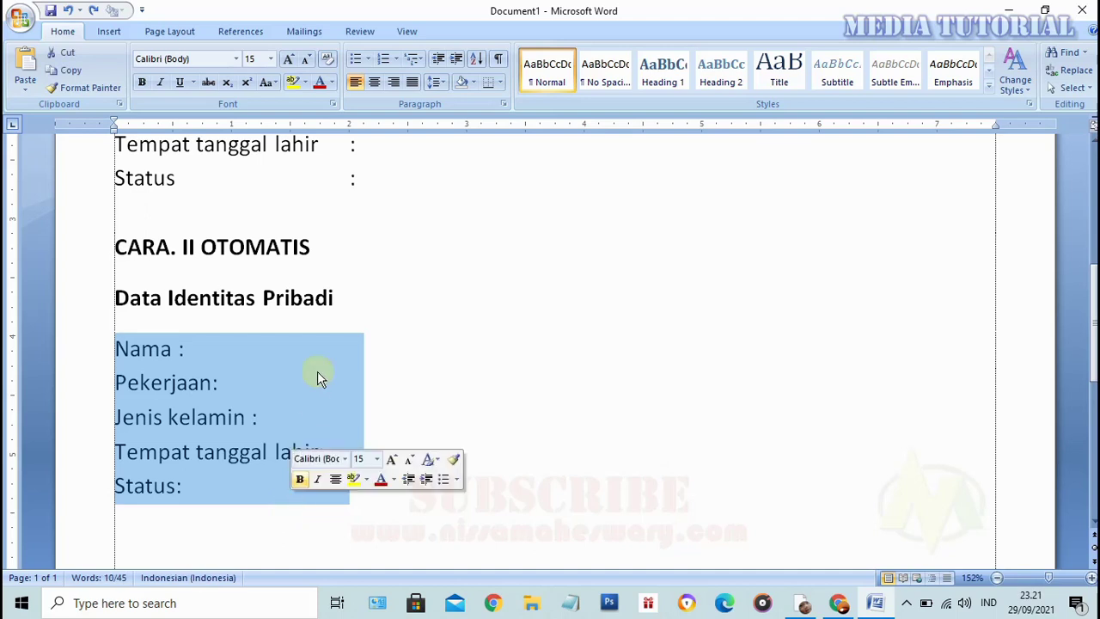
{"action": "left_click", "coordinate": [349, 127]}
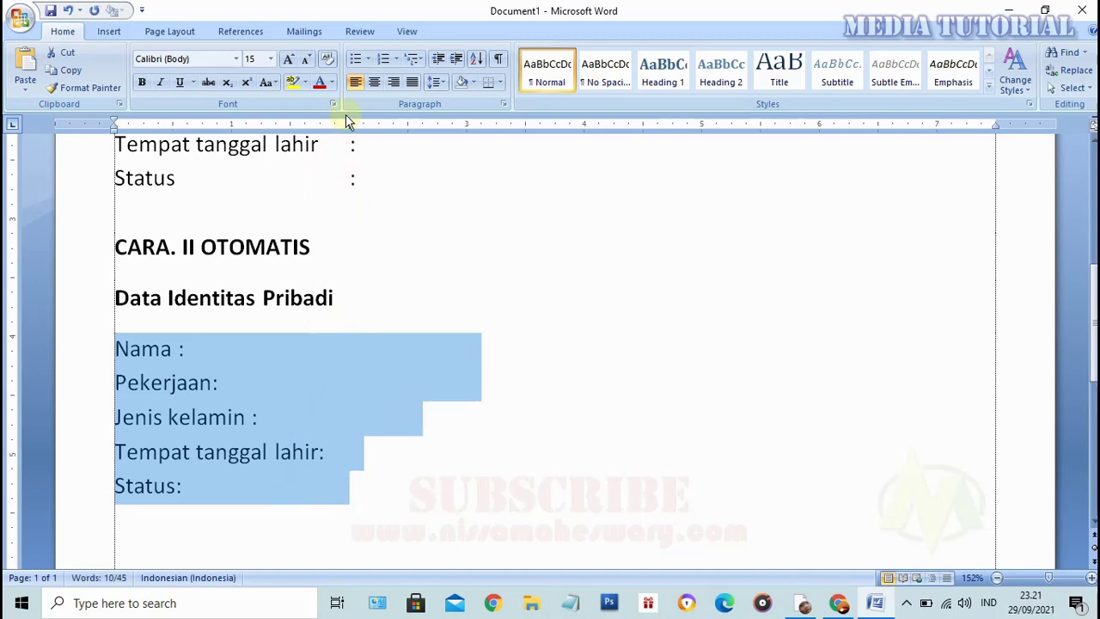
{"action": "left_click", "coordinate": [179, 350]}
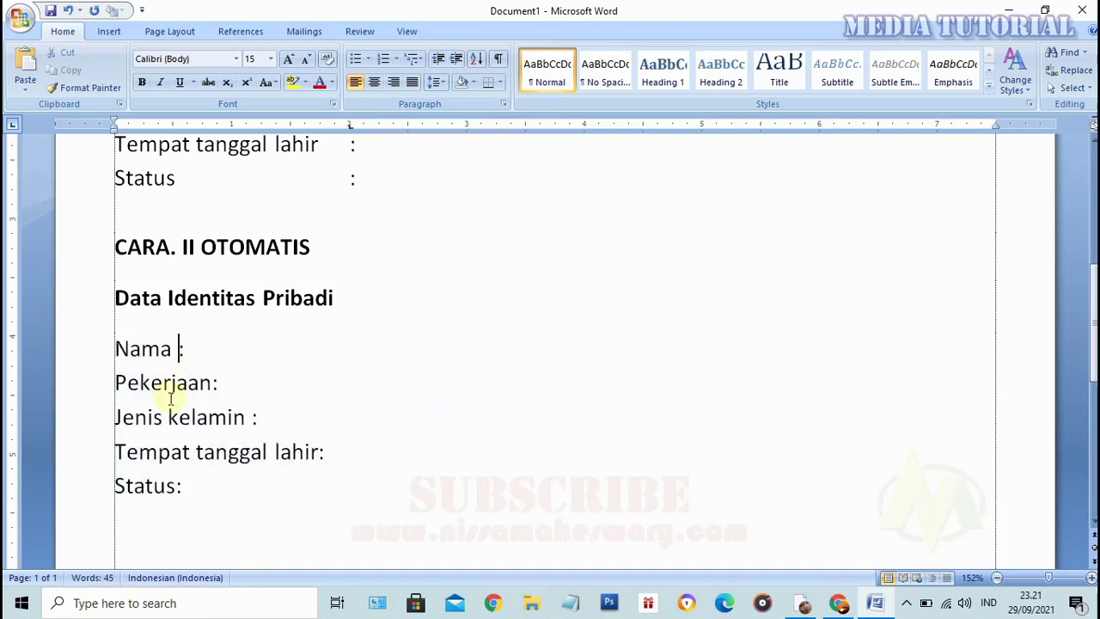
{"action": "key", "text": "Tab"}
{"action": "left_click", "coordinate": [214, 383]}
{"action": "key", "text": "Tab"}
{"action": "left_click", "coordinate": [246, 416]}
{"action": "key", "text": "Tab"}
{"action": "left_click", "coordinate": [318, 452]}
{"action": "key", "text": "Tab"}
{"action": "left_click", "coordinate": [178, 488]}
{"action": "key", "text": "Tab"}
{"action": "key", "text": "BackSpace"}
{"action": "key", "text": "Up"}
{"action": "key", "text": "BackSpace"}
{"action": "key", "text": "Up"}
{"action": "key", "text": "BackSpace"}
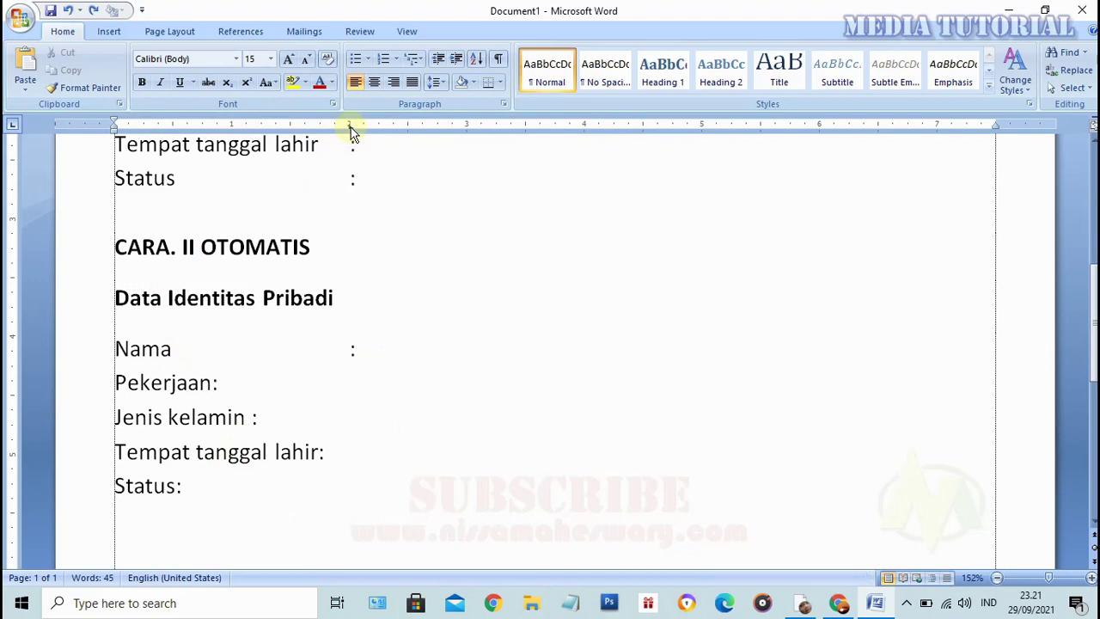
{"action": "key", "text": "ctrl+z"}
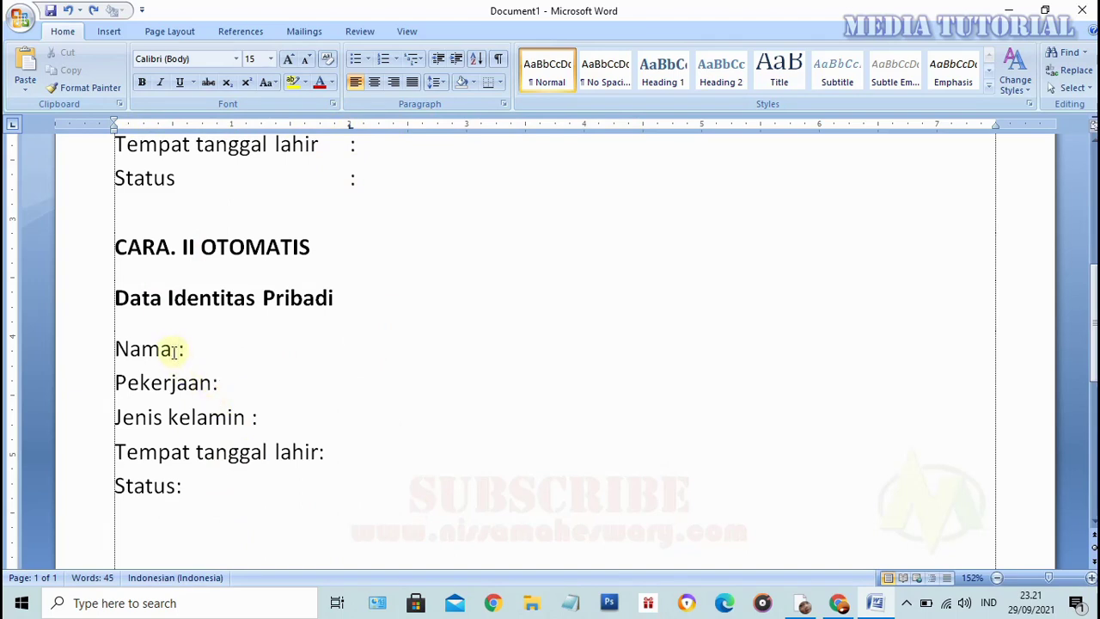
{"action": "left_click_drag", "start_coordinate": [172, 349], "coordinate": [179, 349]}
{"action": "left_click", "coordinate": [220, 383]}
{"action": "left_click_drag", "start_coordinate": [246, 417], "coordinate": [251, 418]}
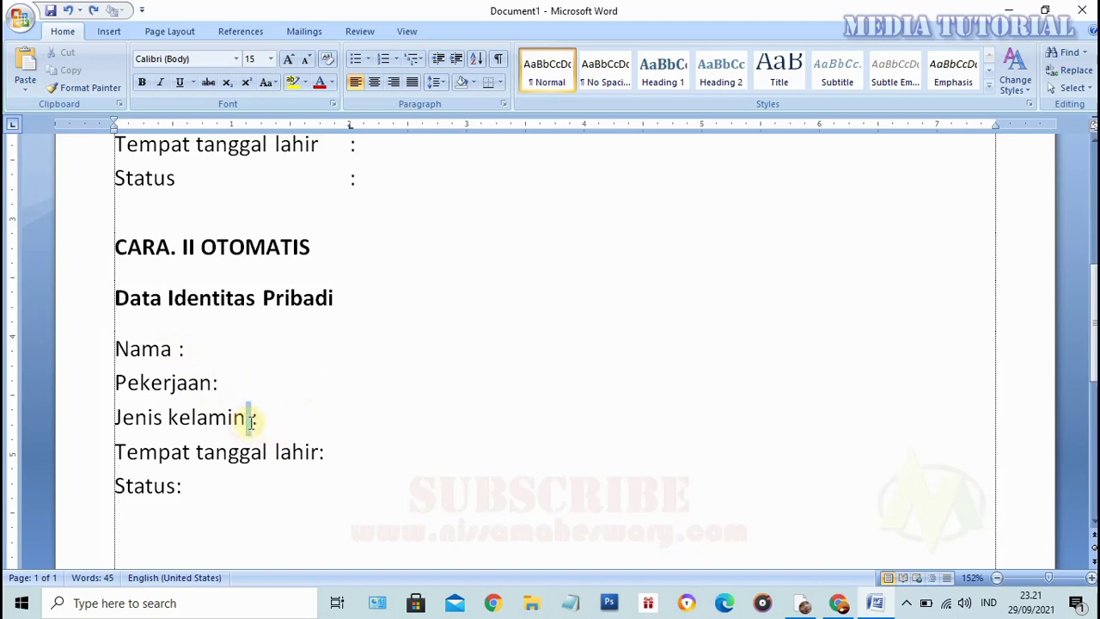
{"action": "left_click", "coordinate": [177, 488]}
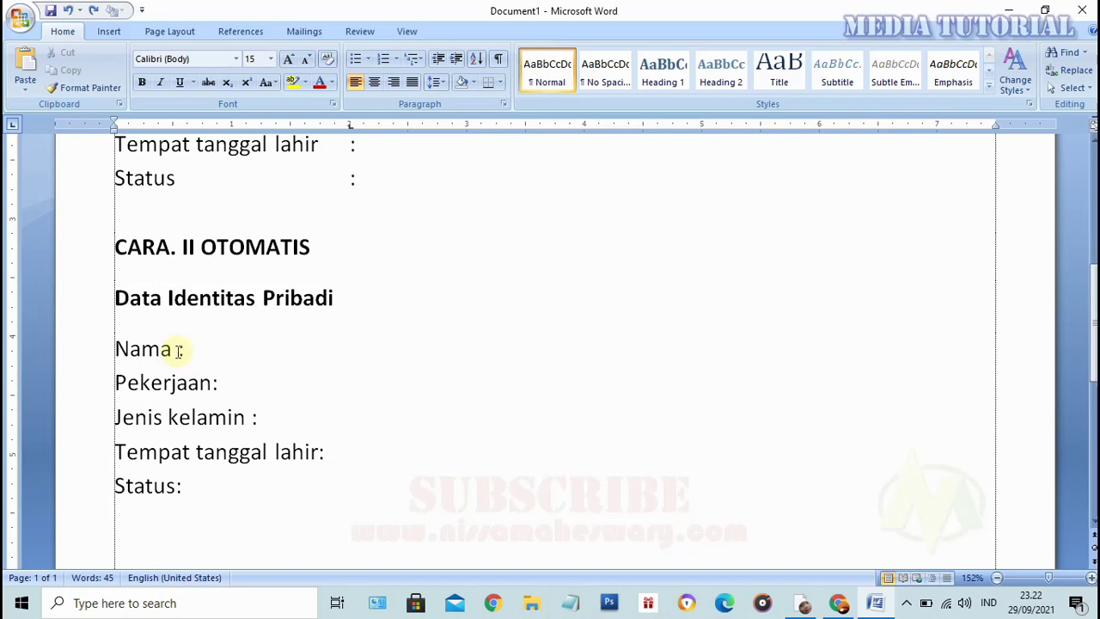
{"action": "left_click", "coordinate": [179, 349]}
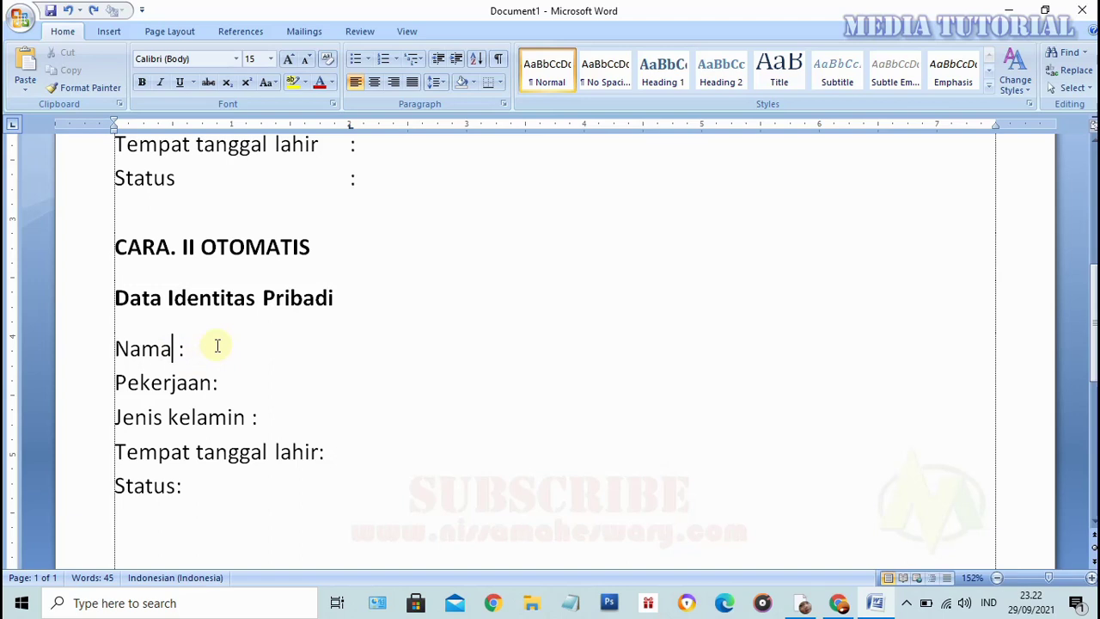
{"action": "key", "text": "Right"}
- Tab the Nama, Pekerjaan, Jenis kelamin, Tempat tanggal lahir and Status colons to the 2" stop
{"action": "left_click_drag", "start_coordinate": [351, 125], "coordinate": [352, 127]}
{"action": "key", "text": "Tab"}
{"action": "left_click", "coordinate": [213, 383]}
{"action": "key", "text": "Tab"}
{"action": "left_click", "coordinate": [247, 416]}
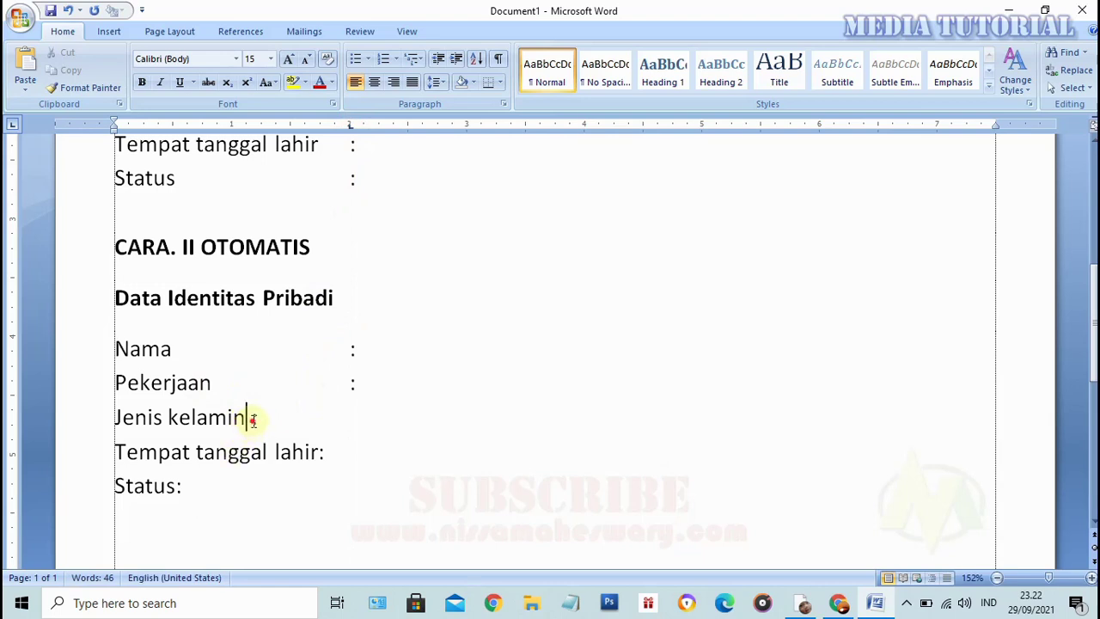
{"action": "key", "text": "Tab"}
{"action": "left_click", "coordinate": [319, 455]}
{"action": "key", "text": "Tab"}
{"action": "left_click", "coordinate": [178, 487]}
{"action": "key", "text": "Tab"}
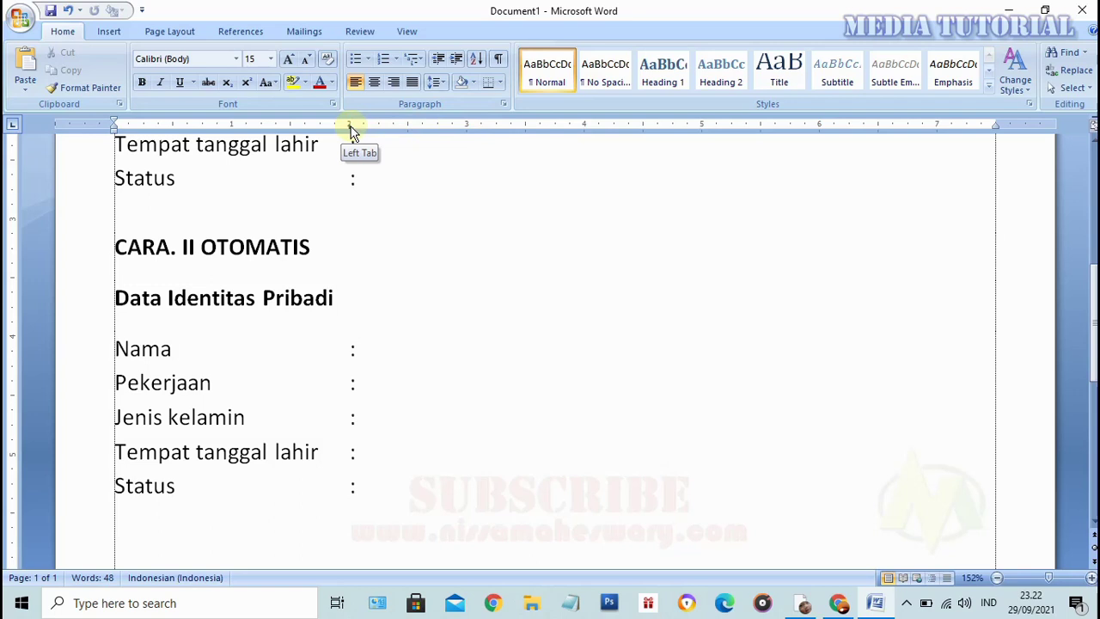
{"action": "left_click", "coordinate": [384, 350]}
- Copy the CARA. II OTOMATIS section through Status and paste it on the empty line below
{"action": "scroll", "coordinate": [343, 407], "scroll_direction": "up", "scroll_amount": 1}
{"action": "scroll", "coordinate": [345, 408], "scroll_direction": "down", "scroll_amount": 1}
{"action": "left_click_drag", "start_coordinate": [115, 246], "coordinate": [363, 513]}
{"action": "key", "text": "ctrl+c"}
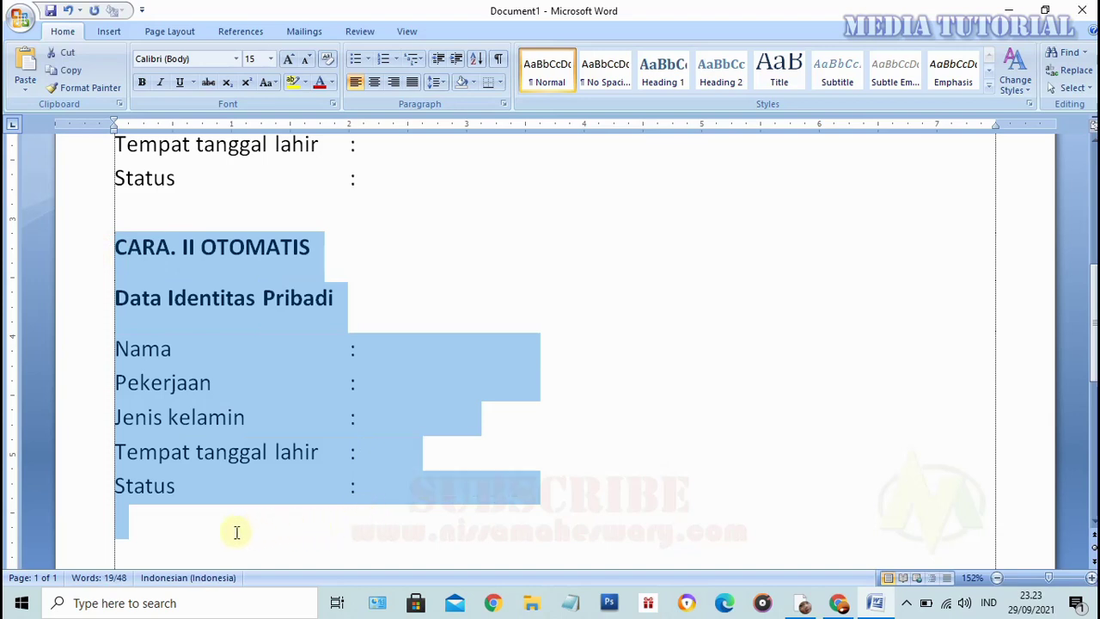
{"action": "left_click", "coordinate": [220, 533]}
{"action": "scroll", "coordinate": [197, 521], "scroll_direction": "down", "scroll_amount": 1}
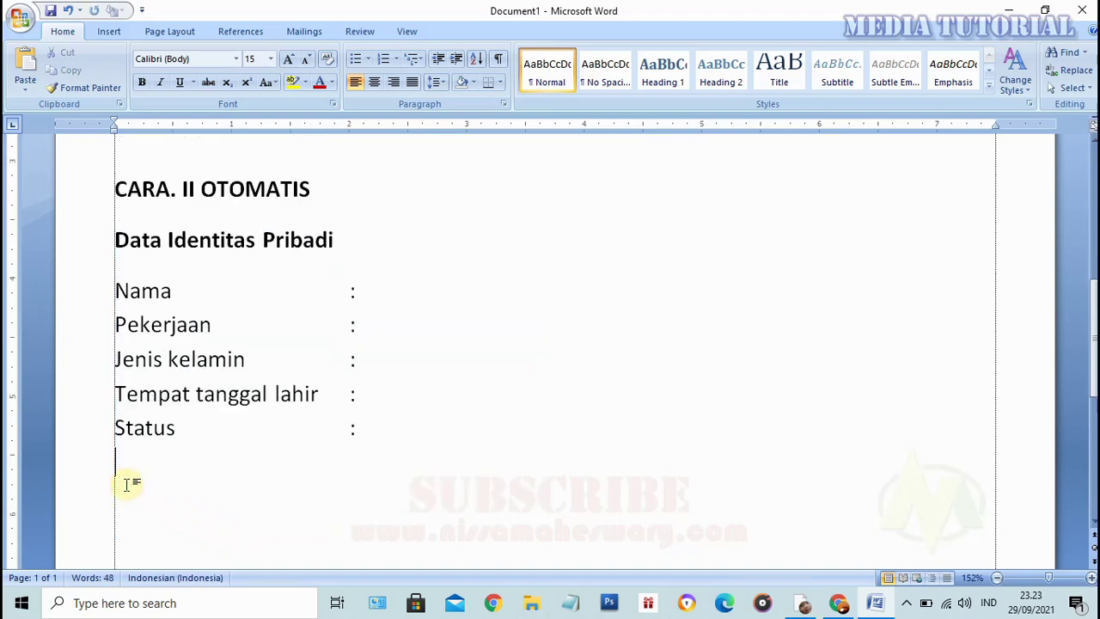
{"action": "key", "text": "ctrl+v"}
- Change the pasted heading to 'CARA. III OTOMATIS plus MEMBUAT TITIK-TITIK'
{"action": "left_click", "coordinate": [390, 388]}
{"action": "scroll", "coordinate": [395, 388], "scroll_direction": "down", "scroll_amount": 3}
{"action": "left_click", "coordinate": [195, 430]}
{"action": "type", "text": "I"}
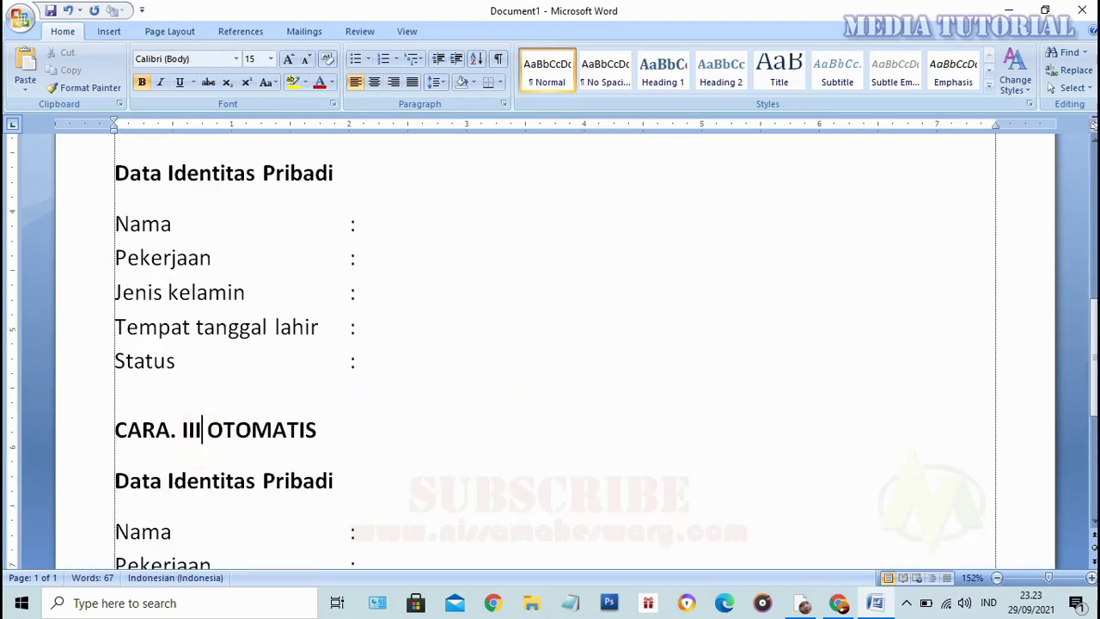
{"action": "left_click", "coordinate": [347, 428]}
{"action": "type", "text": "plus"}
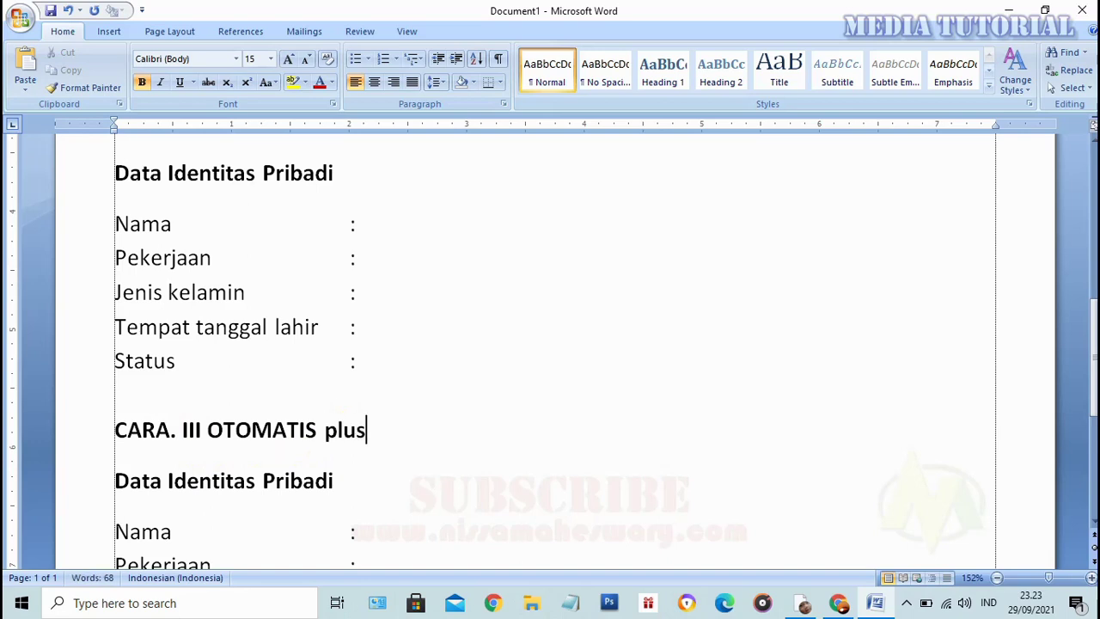
{"action": "type", "text": " MEMBUAT TITIK"}
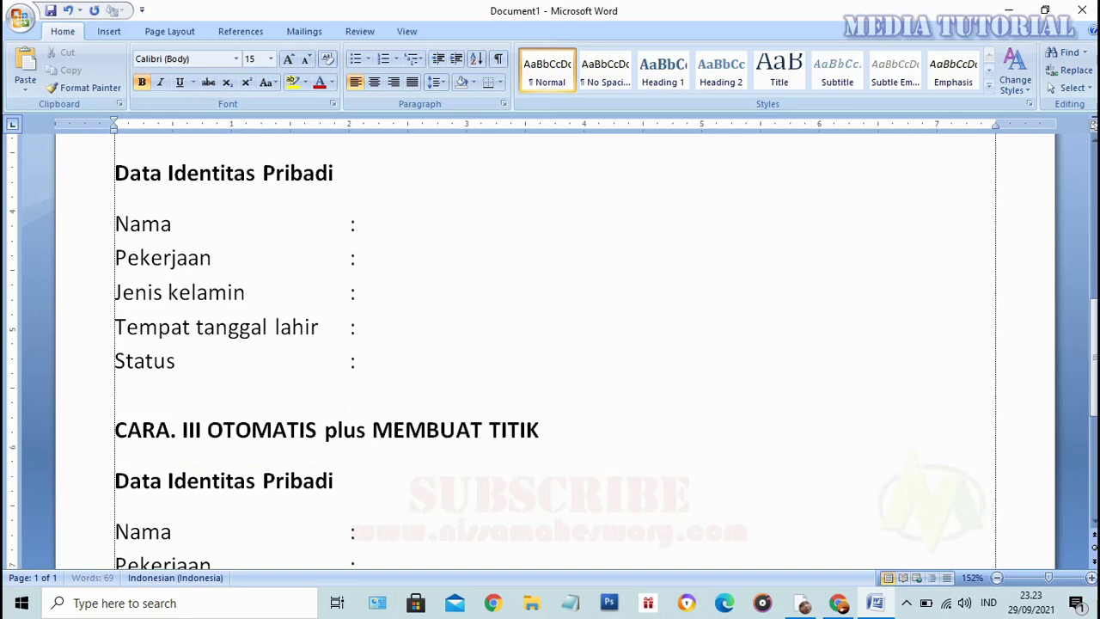
{"action": "type", "text": "-TITIK"}
- Capitalize 'plus' to 'Plus' in the new heading
{"action": "scroll", "coordinate": [331, 382], "scroll_direction": "down", "scroll_amount": 1}
{"action": "left_click_drag", "start_coordinate": [324, 378], "coordinate": [336, 380]}
{"action": "left_click", "coordinate": [331, 382]}
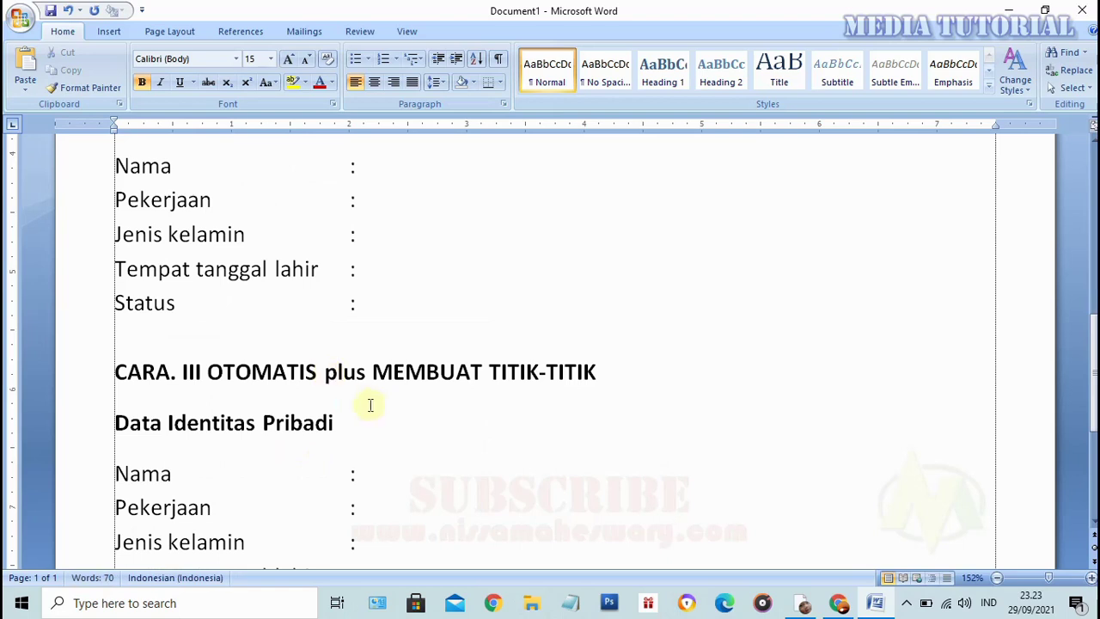
{"action": "key", "text": "BackSpace"}
{"action": "type", "text": "P"}
- Try typing dots after the Nama and Pekerjaan colons, undo them, and select the five field rows
{"action": "left_click", "coordinate": [362, 473]}
{"action": "type", "text": ".."}
{"action": "type", "text": "...."}
{"action": "left_click", "coordinate": [359, 507]}
{"action": "type", "text": "......................................."}
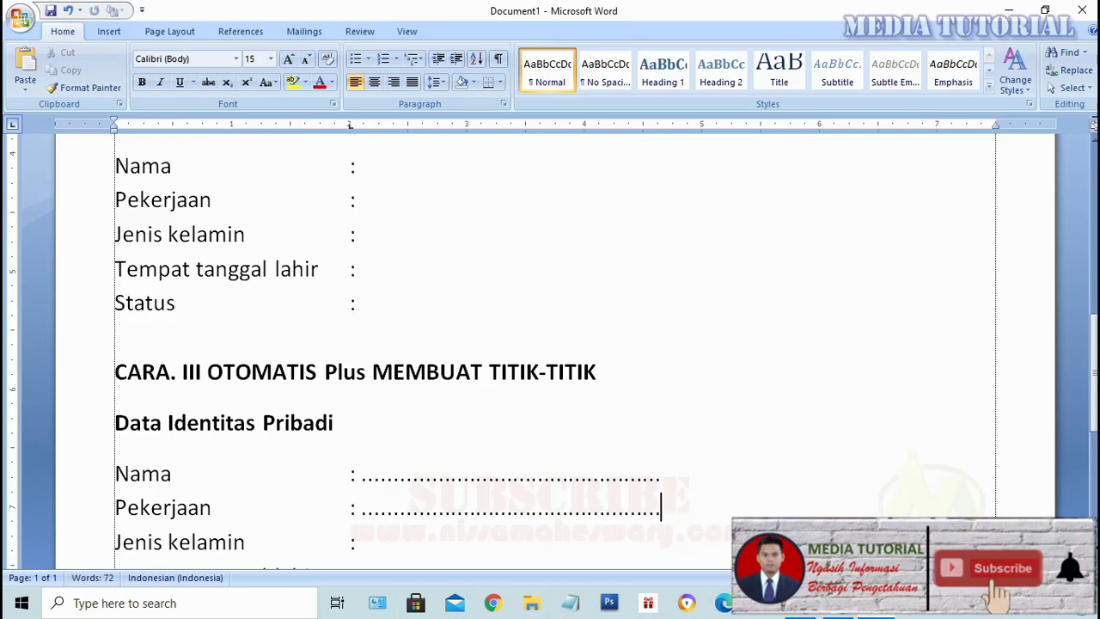
{"action": "scroll", "coordinate": [393, 520], "scroll_direction": "down", "scroll_amount": 1}
{"action": "scroll", "coordinate": [335, 447], "scroll_direction": "down", "scroll_amount": 1}
{"action": "scroll", "coordinate": [338, 453], "scroll_direction": "up", "scroll_amount": 2}
{"action": "scroll", "coordinate": [338, 454], "scroll_direction": "down", "scroll_amount": 1}
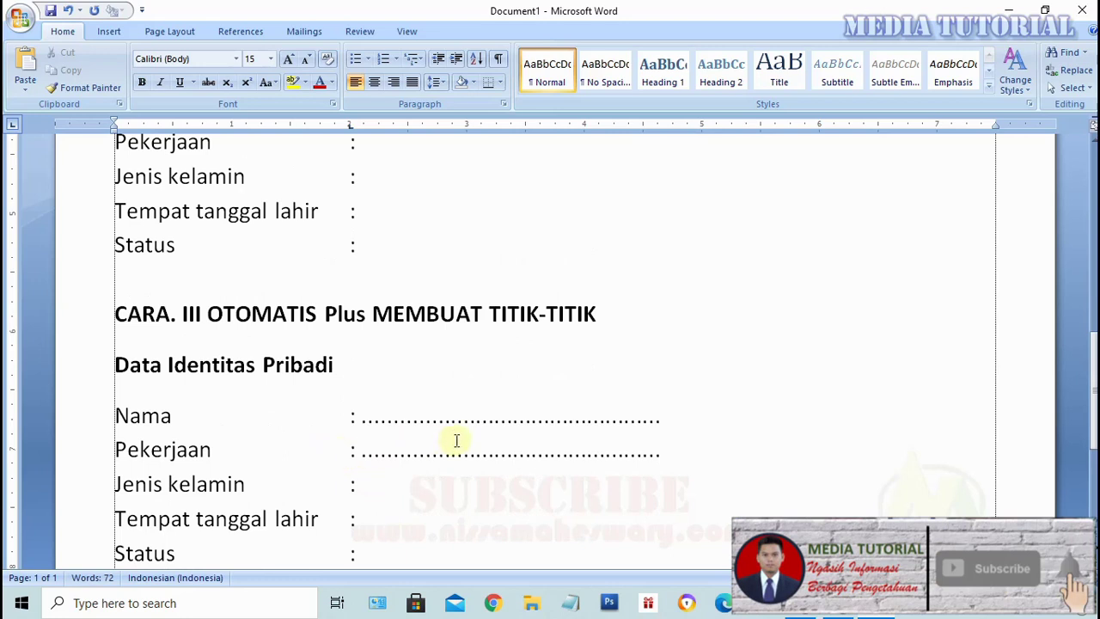
{"action": "key", "text": "ctrl+z"}
{"action": "scroll", "coordinate": [455, 441], "scroll_direction": "down", "scroll_amount": 1}
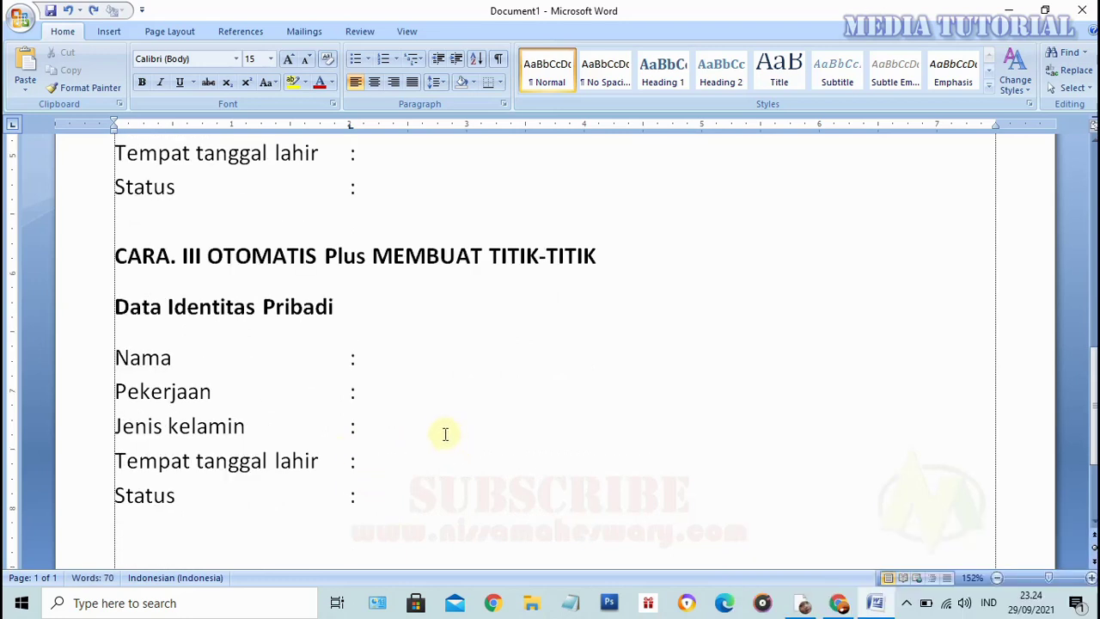
{"action": "mouse_move", "coordinate": [118, 358]}
{"action": "left_mouse_down"}
{"action": "mouse_move", "coordinate": [383, 495]}
{"action": "mouse_move", "coordinate": [386, 508]}
{"action": "left_mouse_up"}
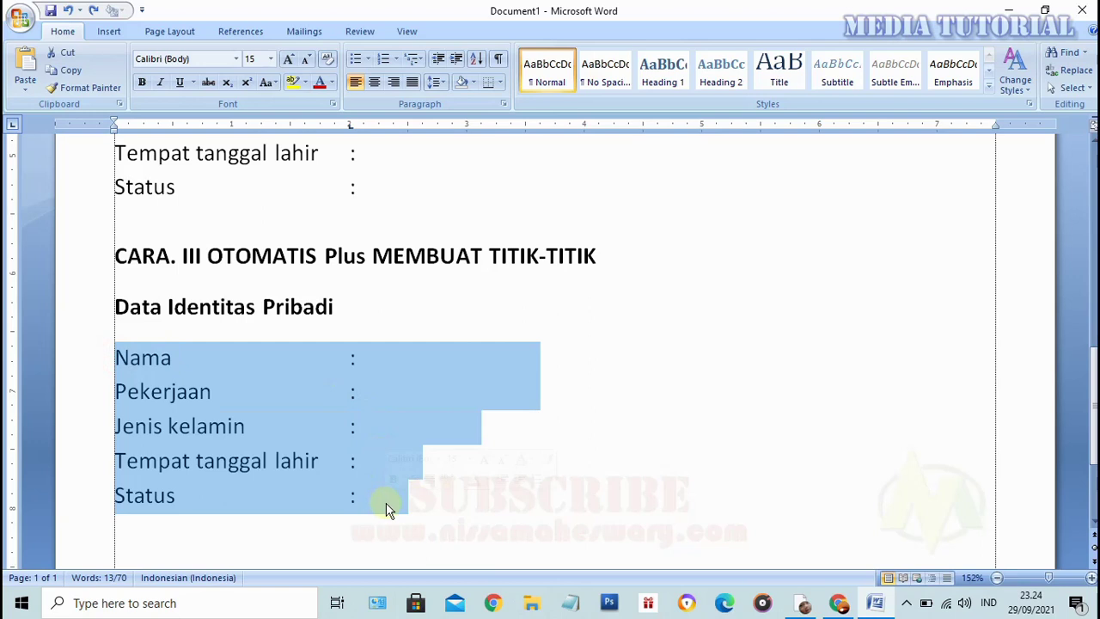
- Add a 5" tab stop with the dotted leader (option 2) to the selected rows
{"action": "double_click", "coordinate": [351, 129]}
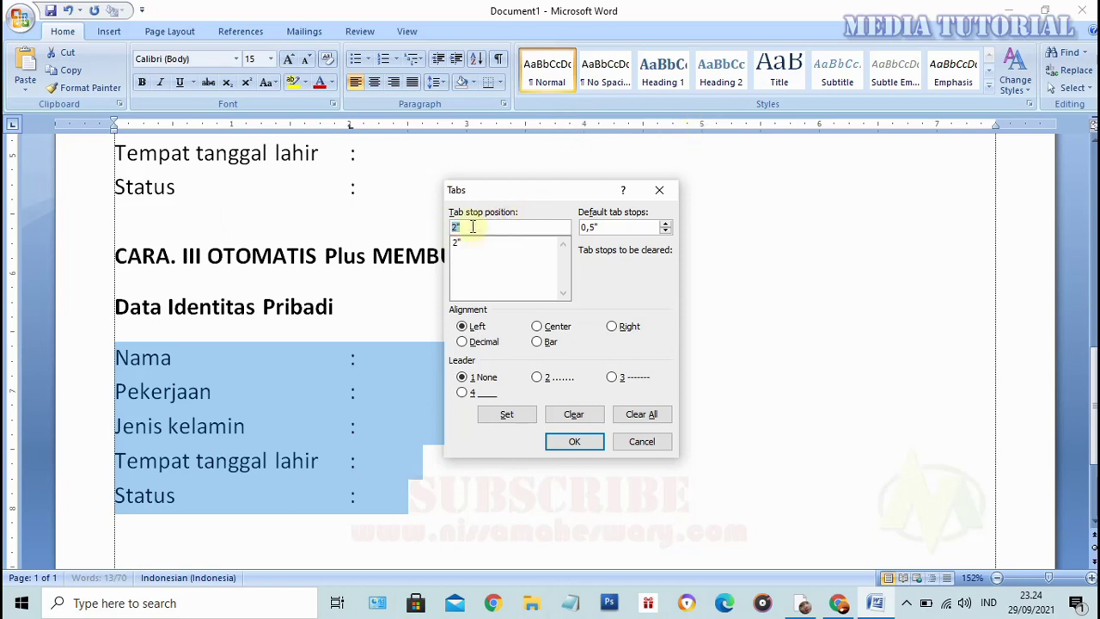
{"action": "type", "text": "5"}
{"action": "left_click", "coordinate": [538, 378]}
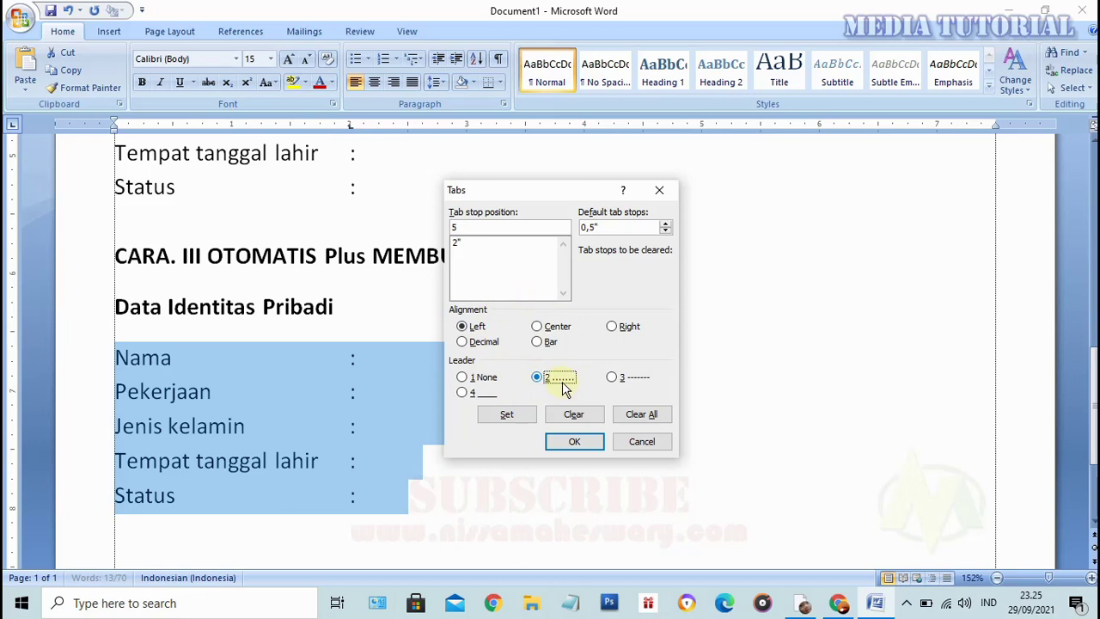
{"action": "left_click", "coordinate": [507, 415]}
{"action": "left_click", "coordinate": [515, 417]}
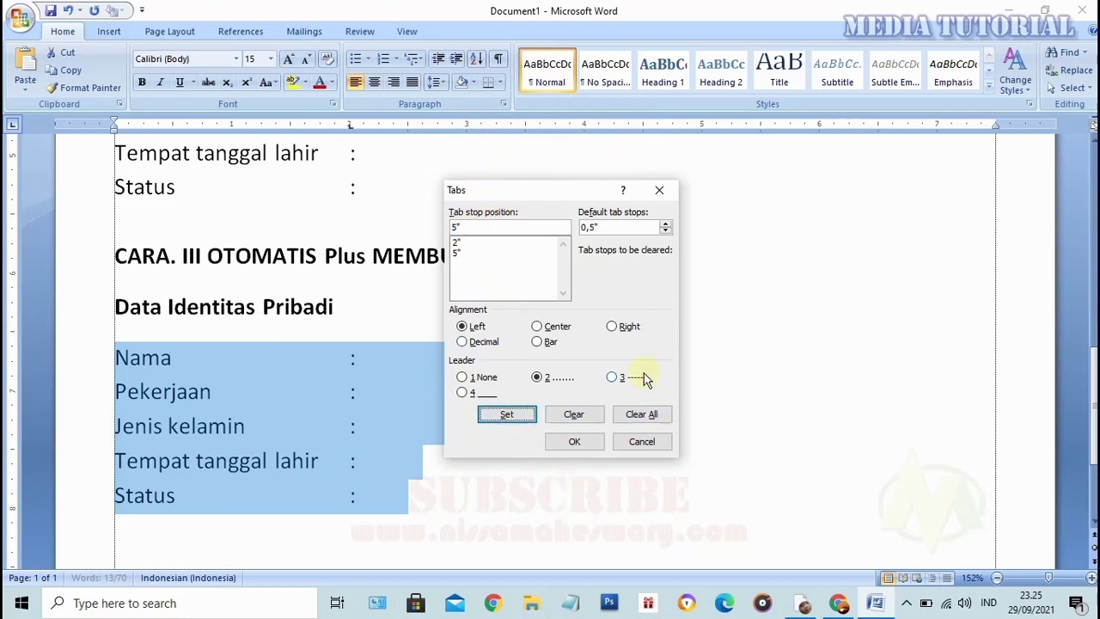
{"action": "left_click", "coordinate": [575, 442]}
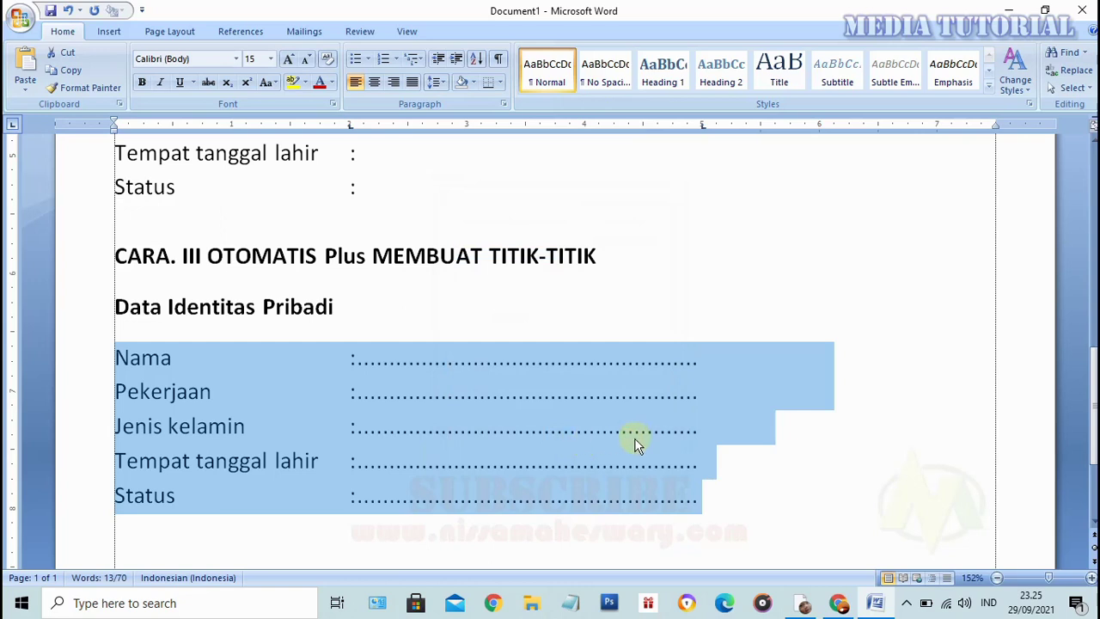
{"action": "scroll", "coordinate": [633, 441], "scroll_direction": "down", "scroll_amount": 3}
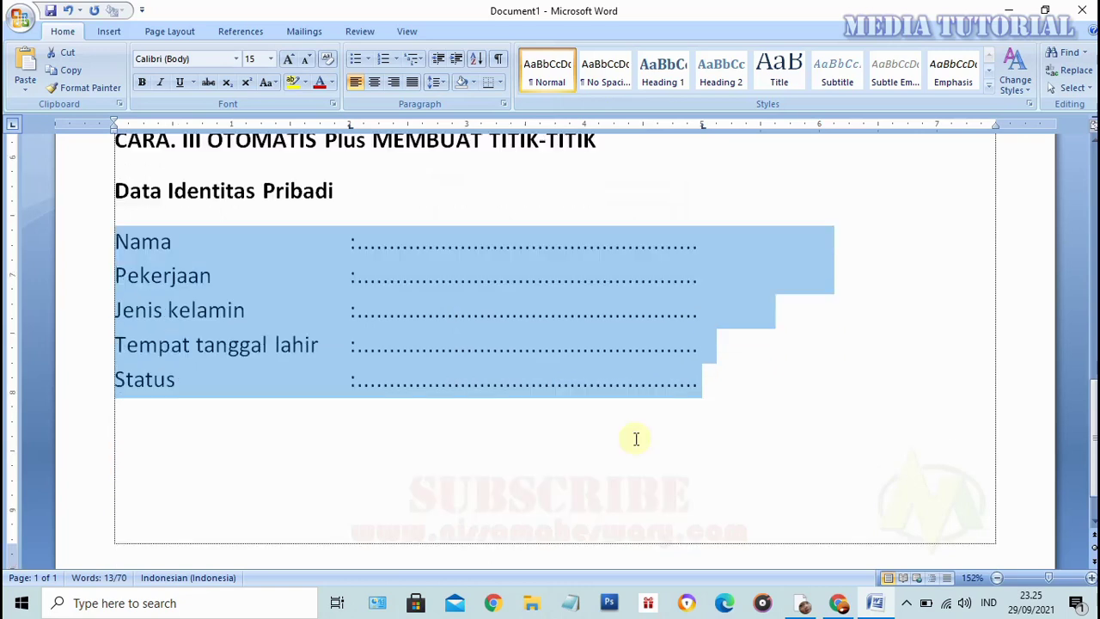
{"action": "left_click", "coordinate": [734, 398]}
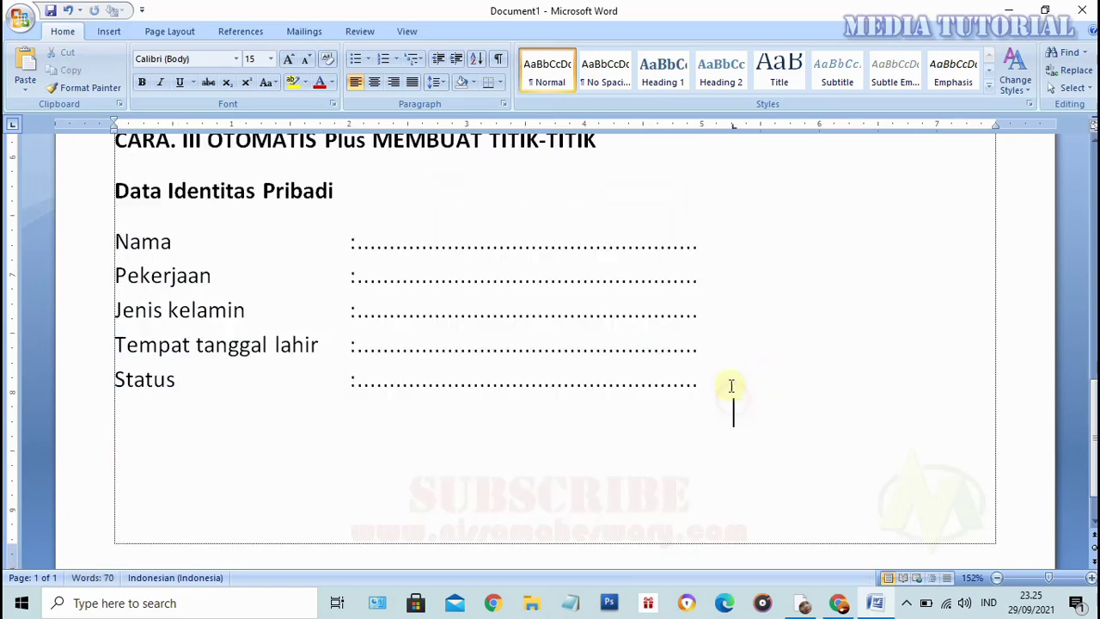
{"action": "scroll", "coordinate": [583, 351], "scroll_direction": "up", "scroll_amount": 1}
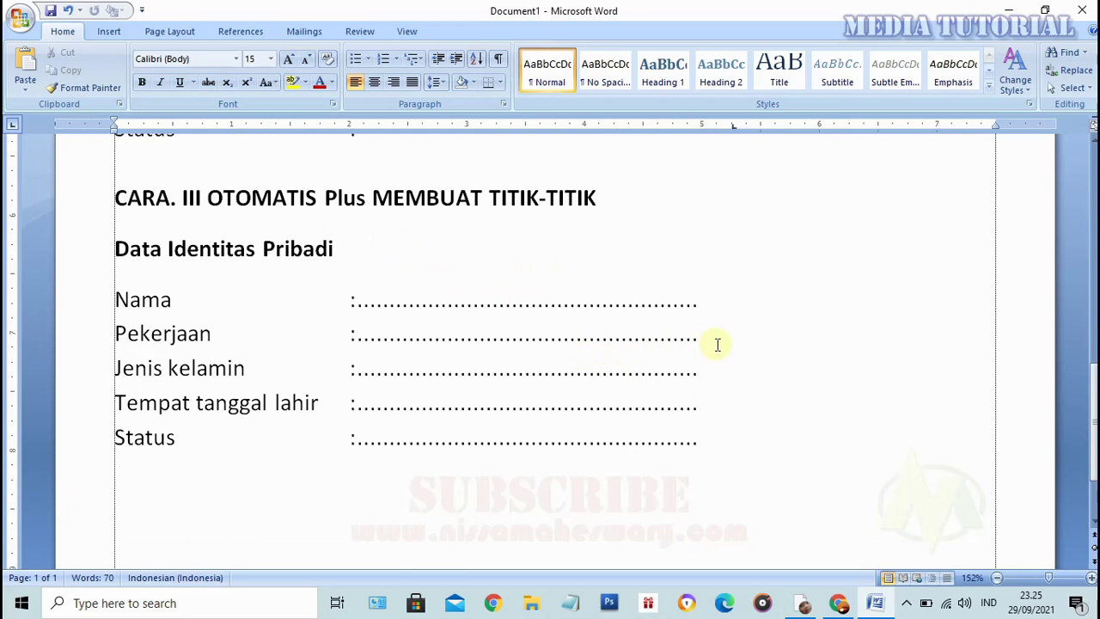
{"action": "key", "text": "ctrl+z"}
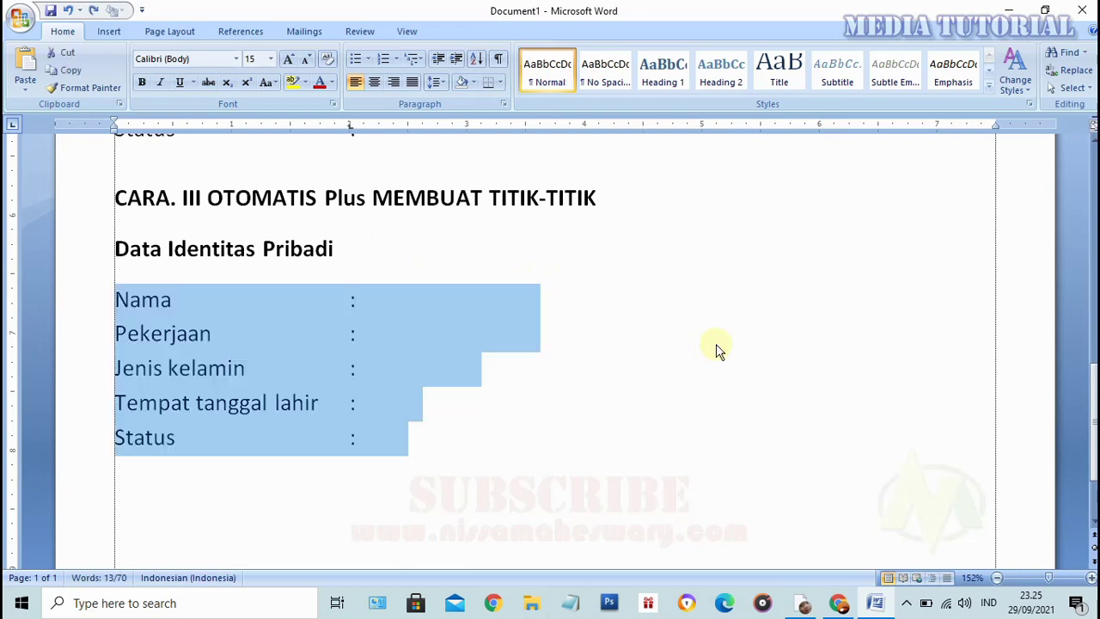
{"action": "scroll", "coordinate": [533, 376], "scroll_direction": "up", "scroll_amount": 1}
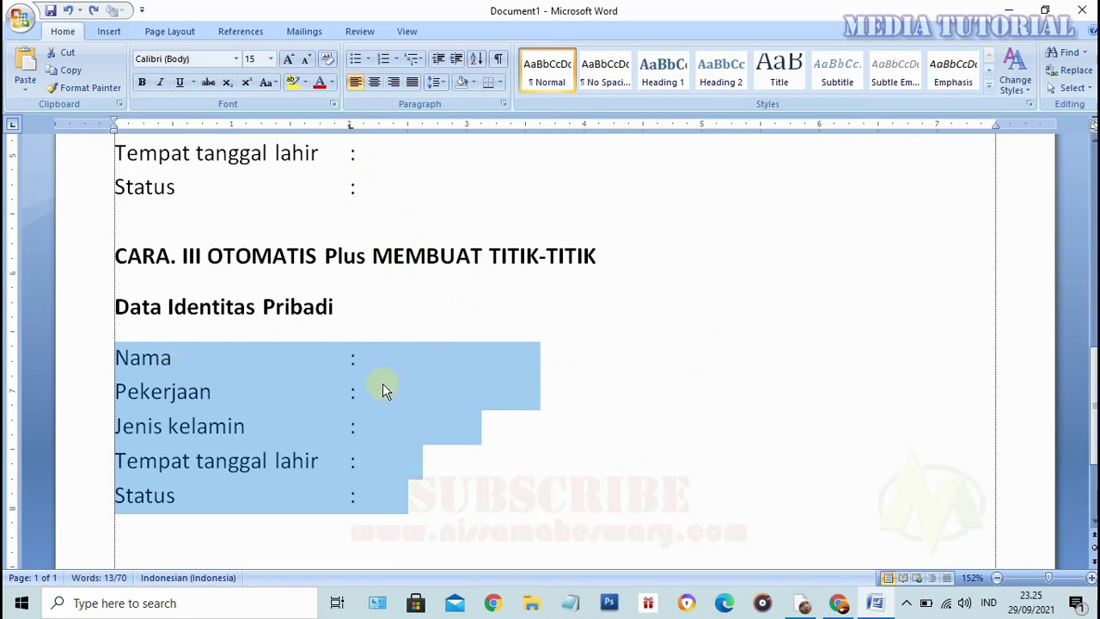
{"action": "scroll", "coordinate": [386, 392], "scroll_direction": "up", "scroll_amount": 5}
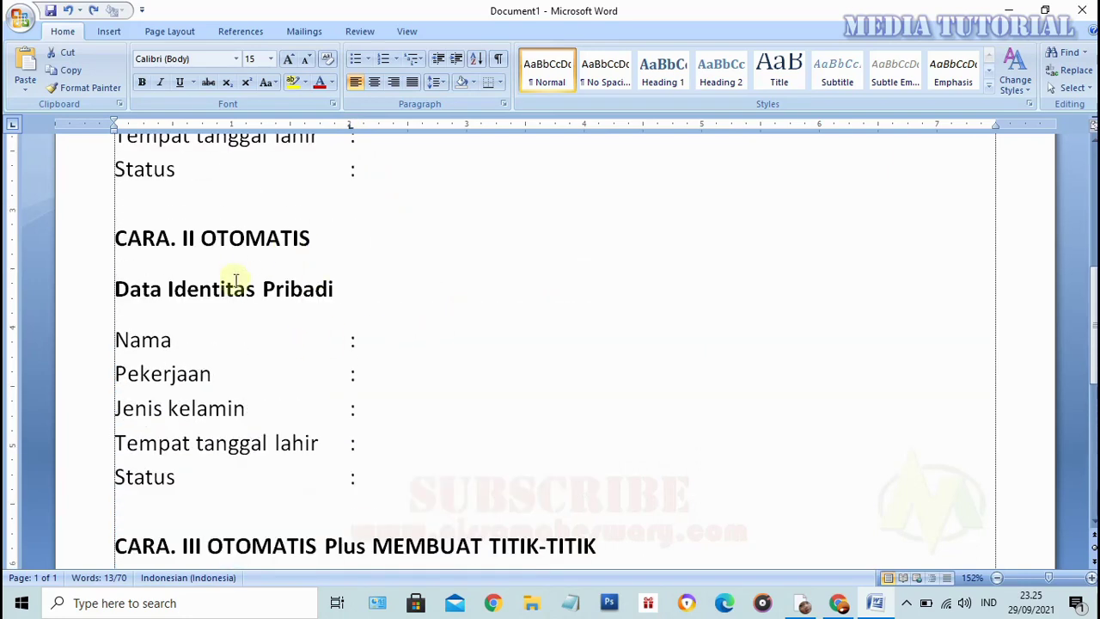
{"action": "scroll", "coordinate": [257, 309], "scroll_direction": "down", "scroll_amount": 2}
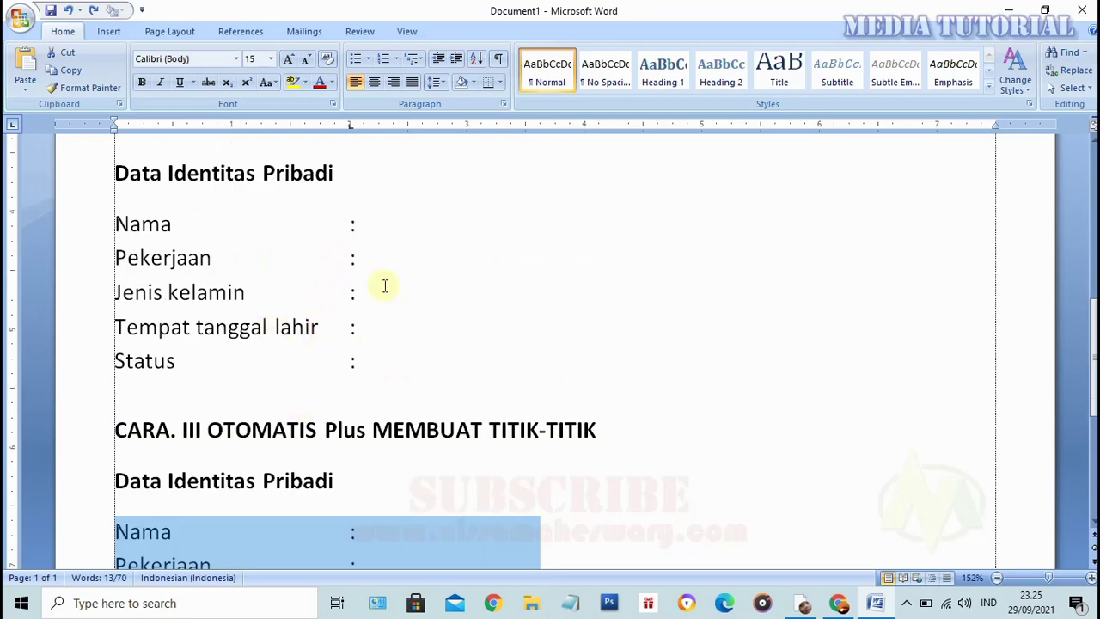
{"action": "scroll", "coordinate": [375, 309], "scroll_direction": "down", "scroll_amount": 1}
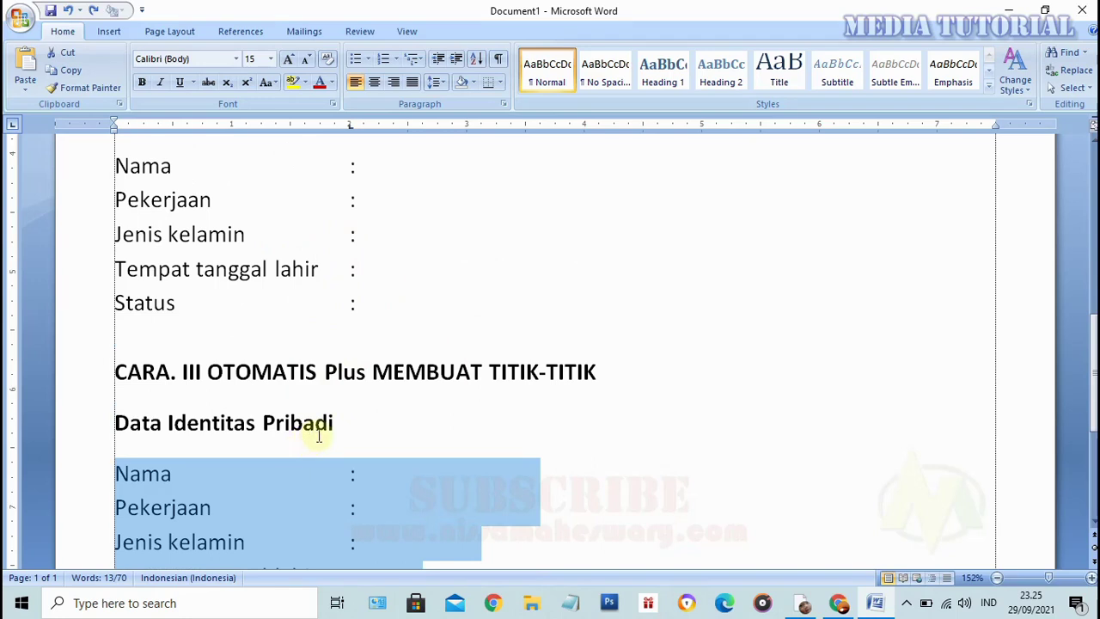
{"action": "scroll", "coordinate": [356, 448], "scroll_direction": "down", "scroll_amount": 2}
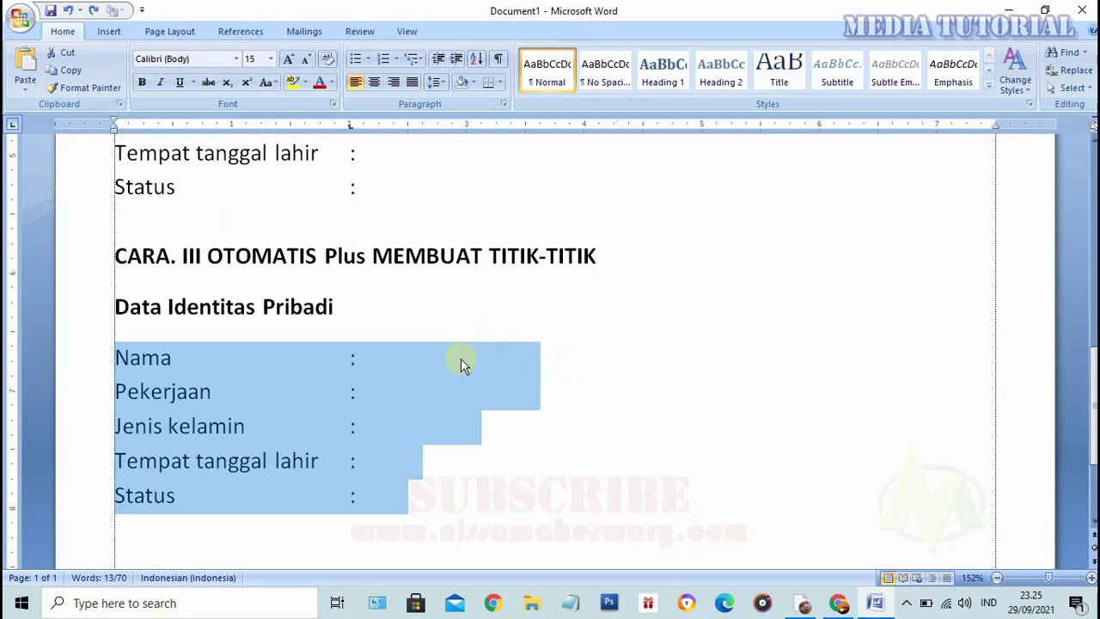
{"action": "left_click", "coordinate": [613, 359]}
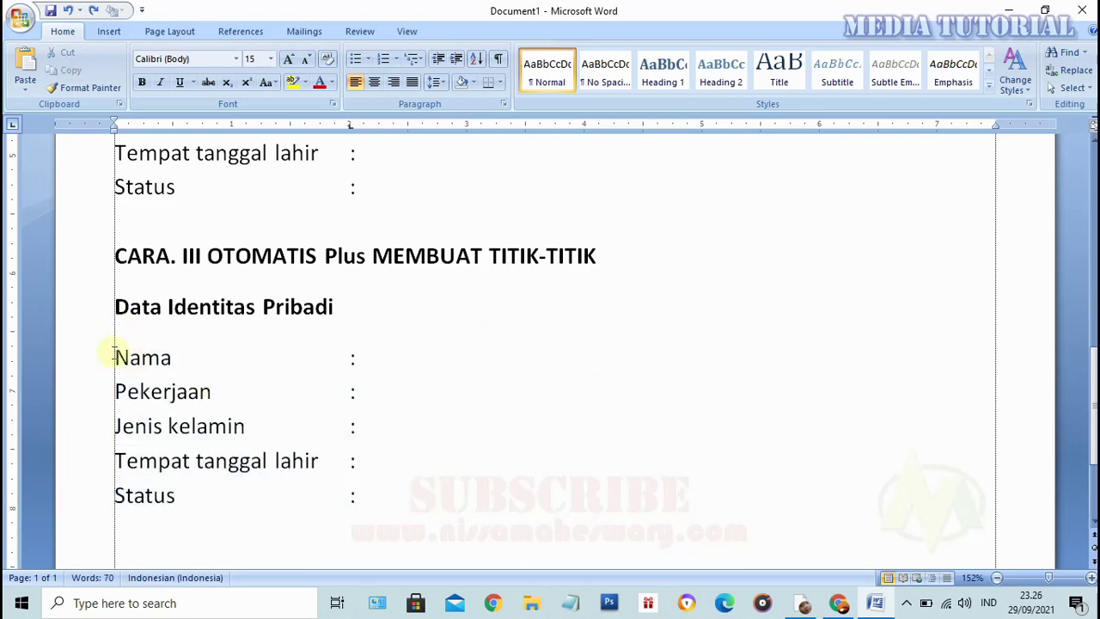
{"action": "left_click_drag", "start_coordinate": [114, 352], "coordinate": [400, 490]}
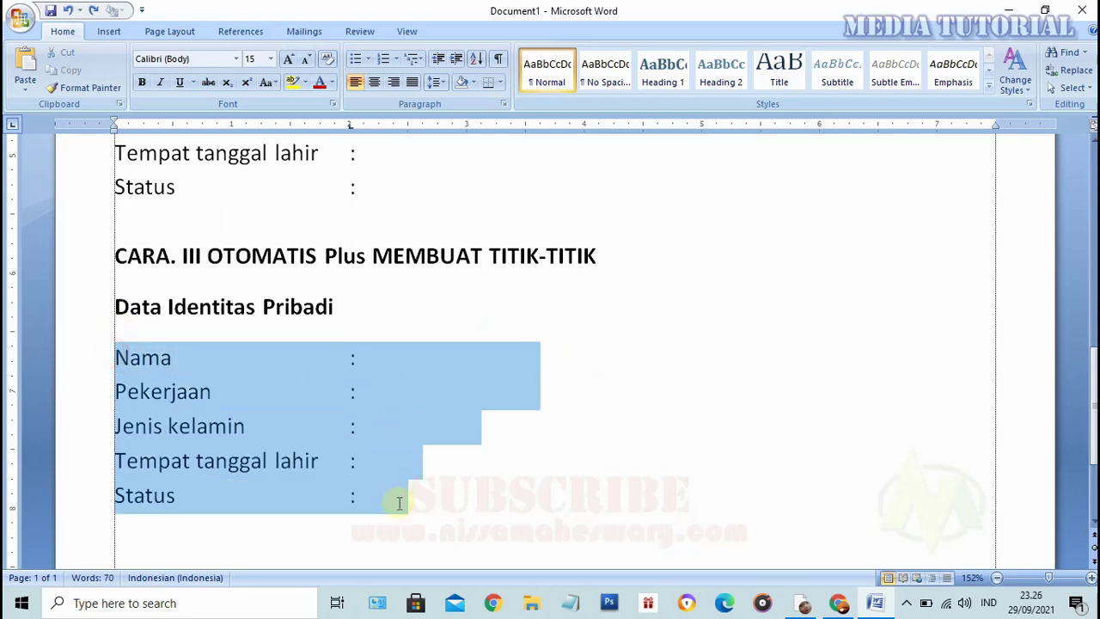
{"action": "left_click_drag", "start_coordinate": [399, 503], "coordinate": [404, 503]}
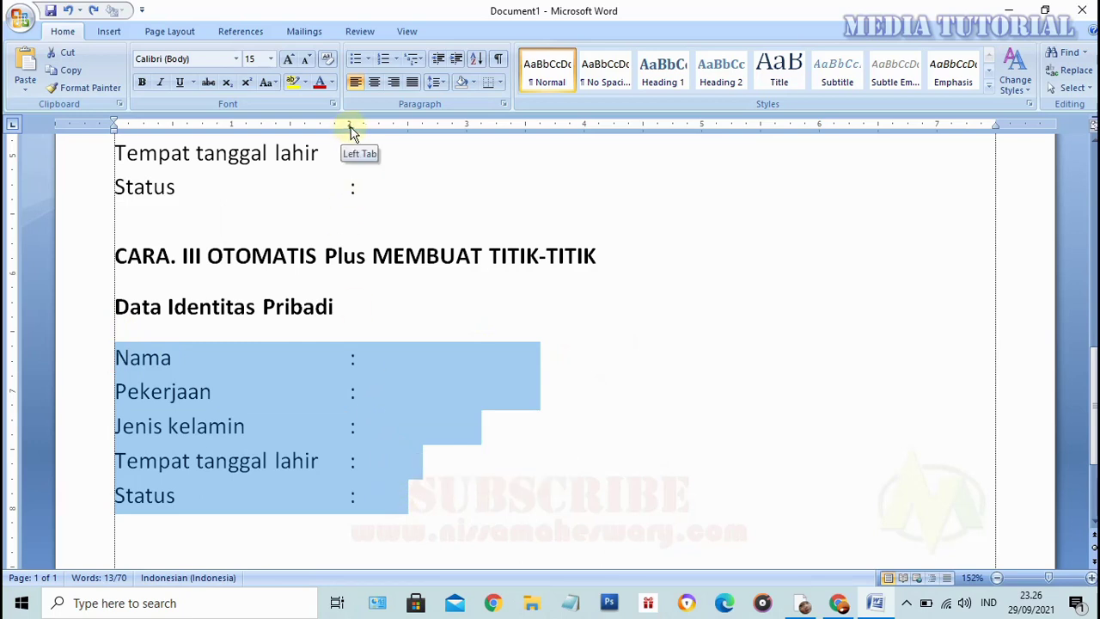
{"action": "double_click", "coordinate": [349, 127]}
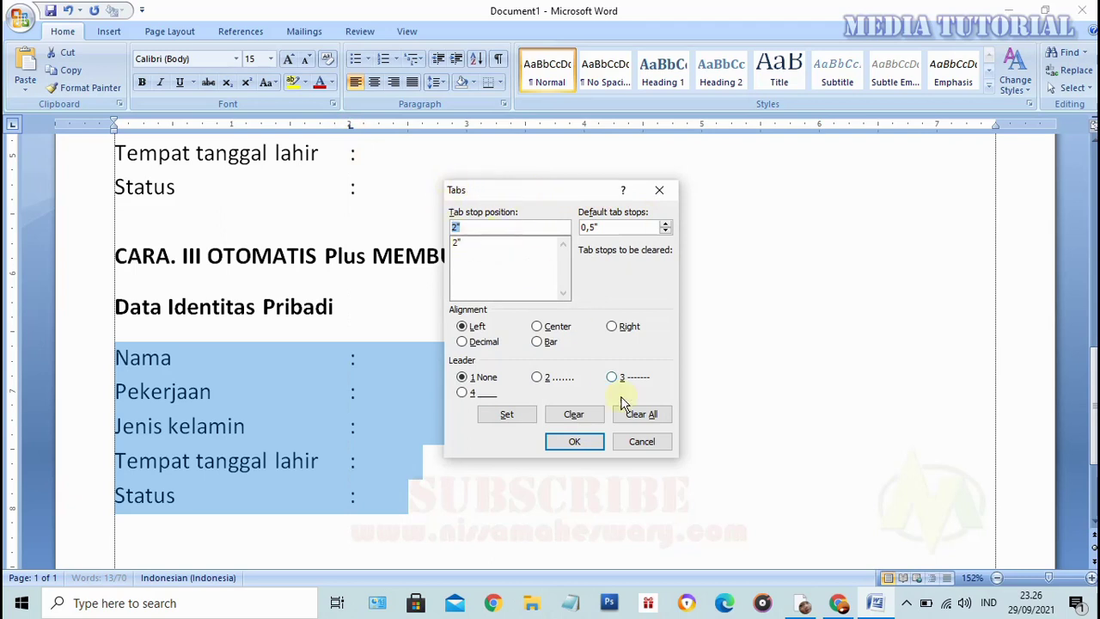
{"action": "left_click", "coordinate": [644, 448]}
{"action": "left_click", "coordinate": [603, 255]}
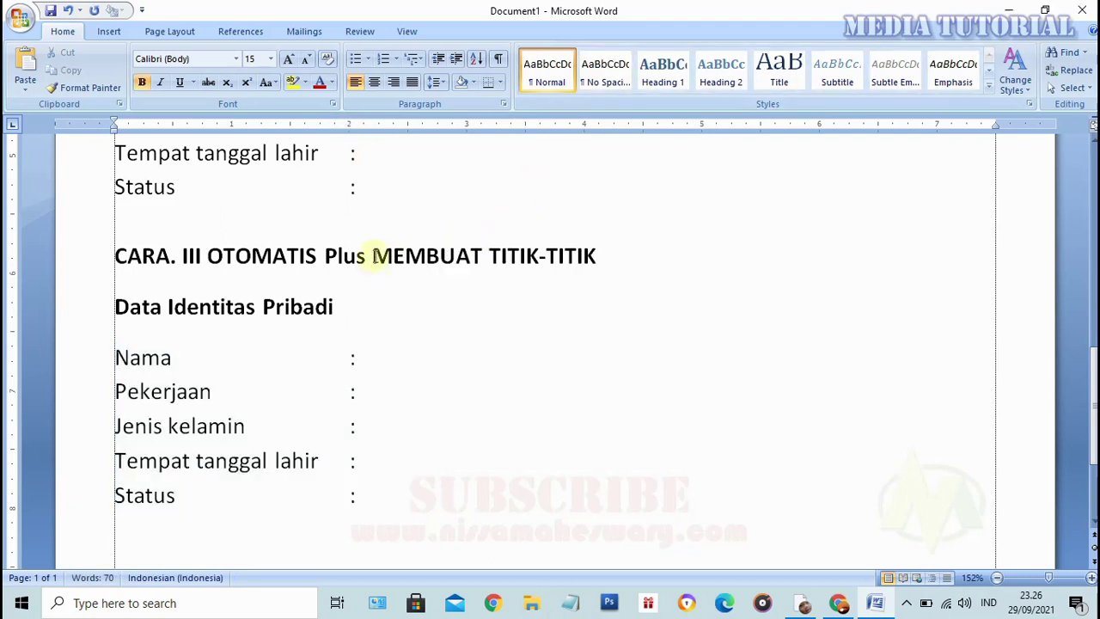
{"action": "left_click_drag", "start_coordinate": [375, 255], "coordinate": [582, 251]}
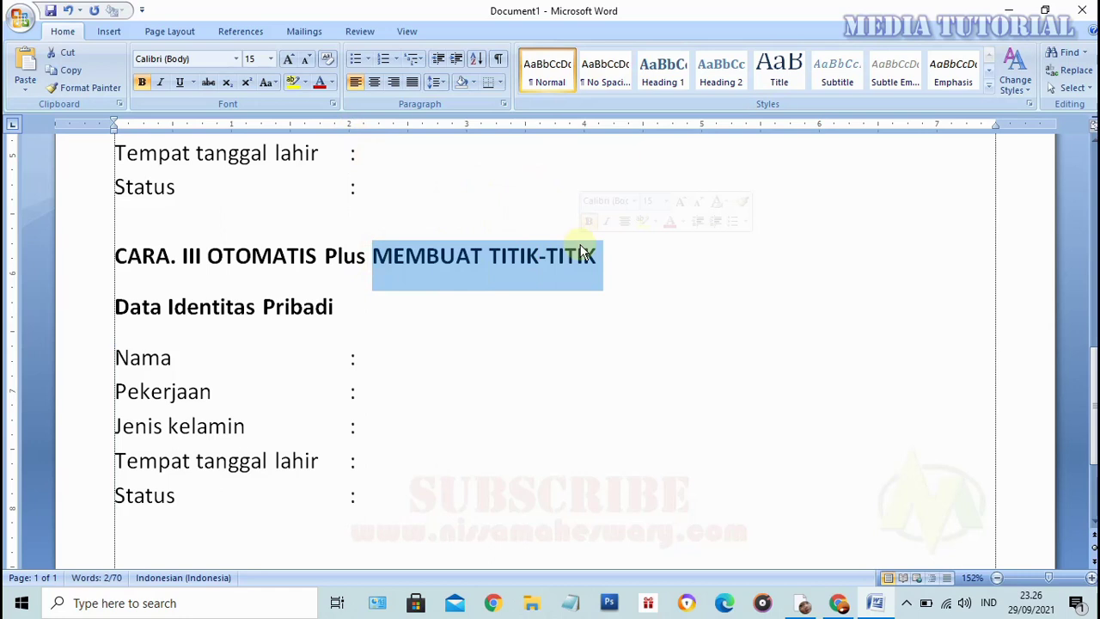
- Switch MEMBUAT TITIK-TITIK to title case and append '(Kolom Isian)' to the heading
{"action": "key", "text": "shift+F3"}
{"action": "key", "text": "shift+F3"}
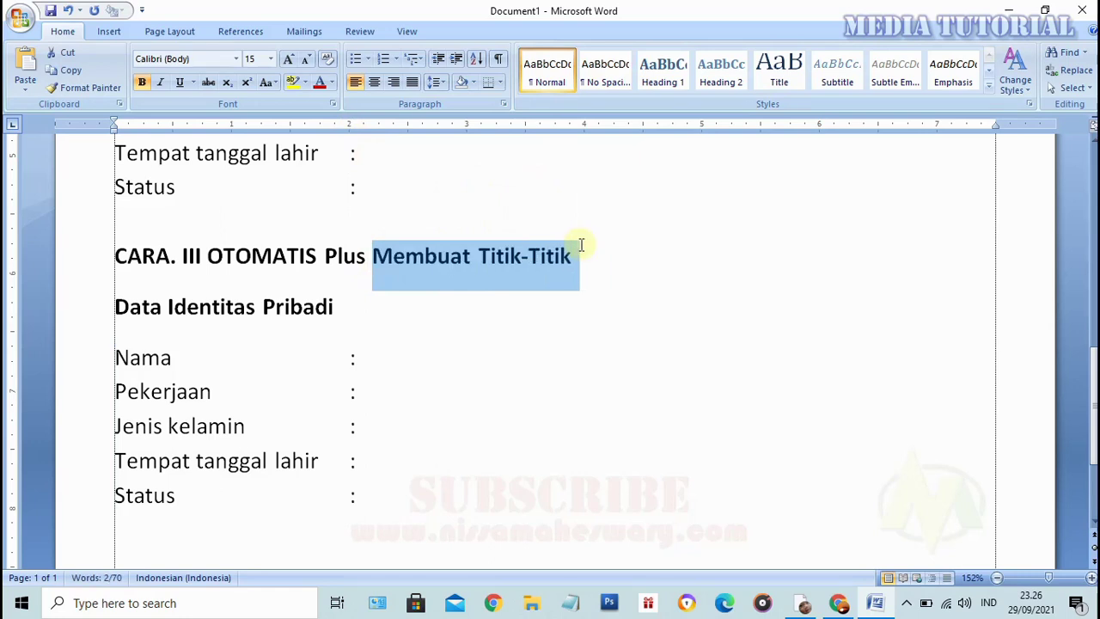
{"action": "left_click", "coordinate": [604, 249]}
{"action": "type", "text": "()"}
{"action": "left_click", "coordinate": [587, 256]}
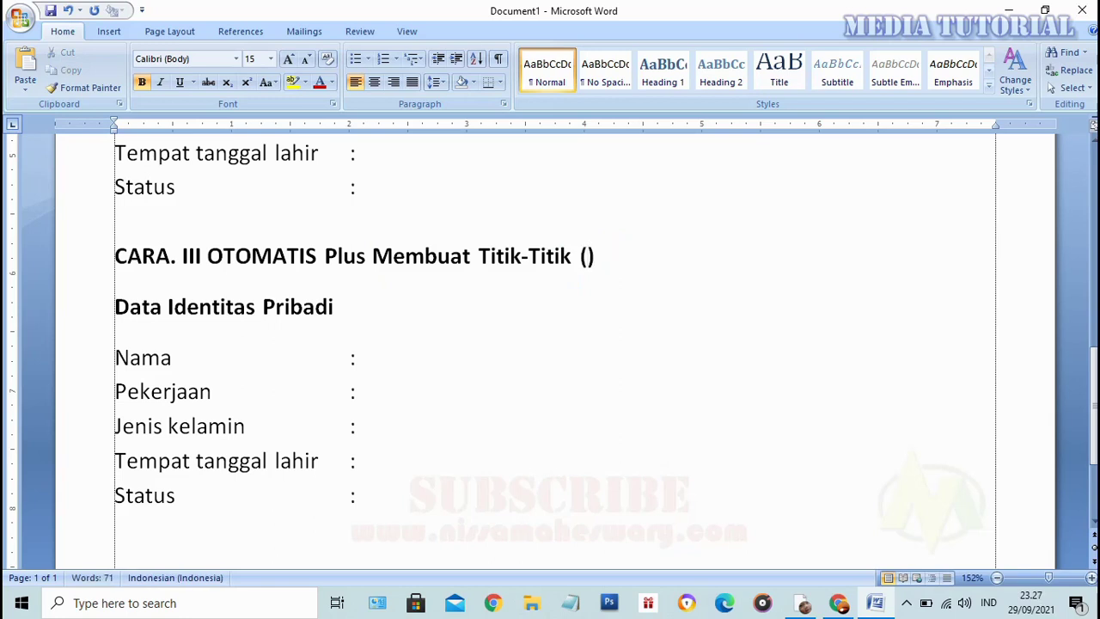
{"action": "type", "text": "kOLOM I"}
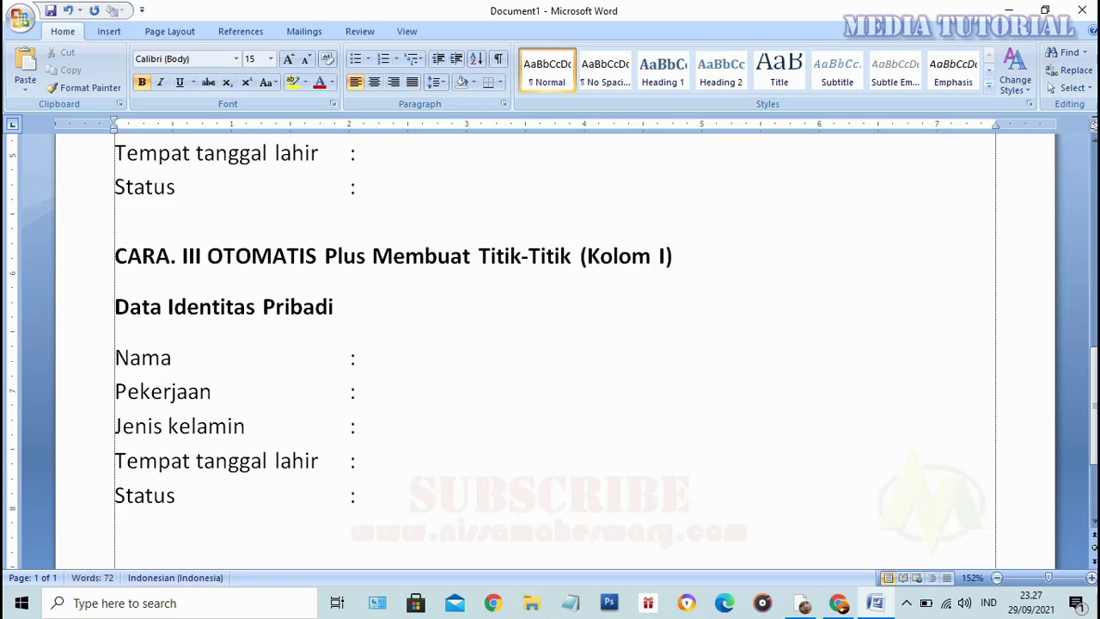
{"action": "type", "text": "Sia"}
{"action": "key", "text": "BackSpace"}
{"action": "key", "text": "BackSpace"}
{"action": "key", "text": "BackSpace"}
{"action": "type", "text": "sian"}
{"action": "left_click", "coordinate": [397, 358]}
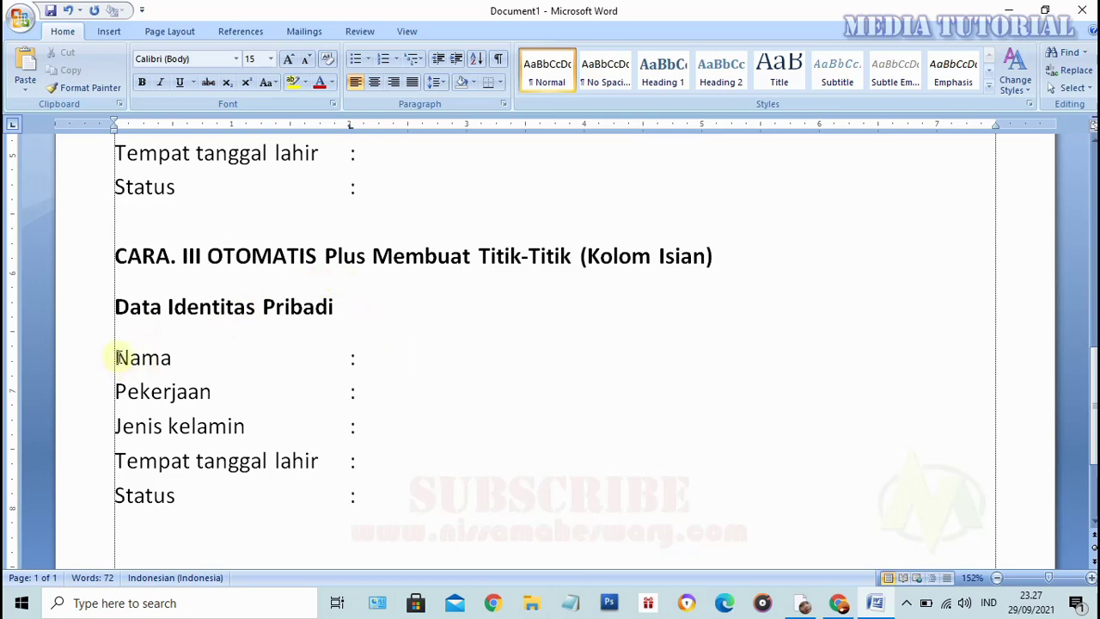
- Select the Nama through Status lines and open the Tabs dialog twice, closing it without changes
{"action": "left_click_drag", "start_coordinate": [116, 357], "coordinate": [416, 497]}
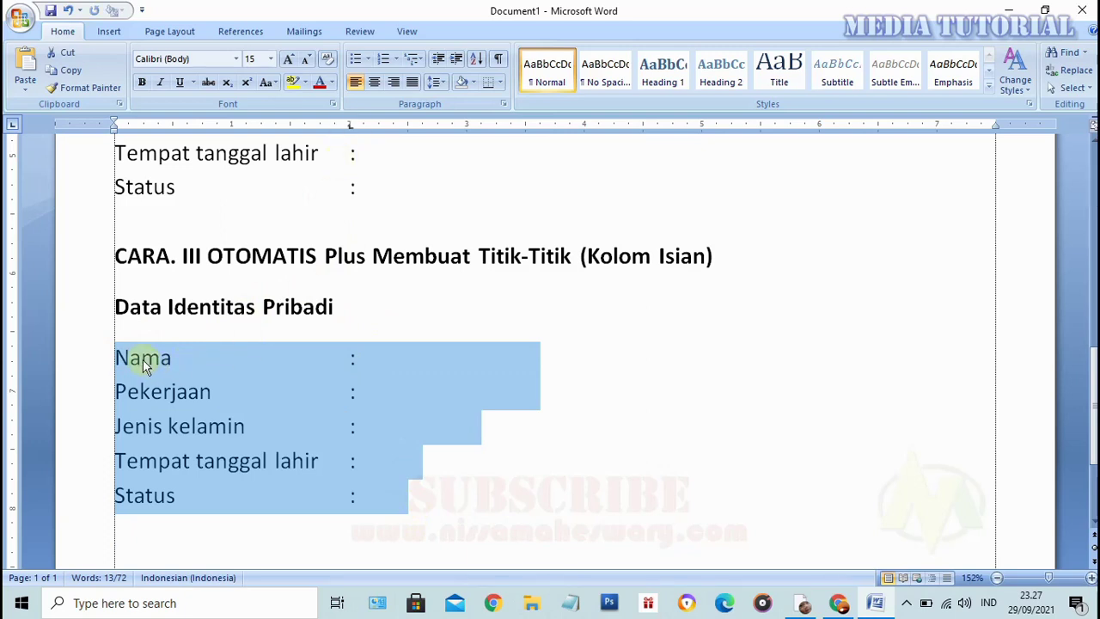
{"action": "double_click", "coordinate": [349, 127]}
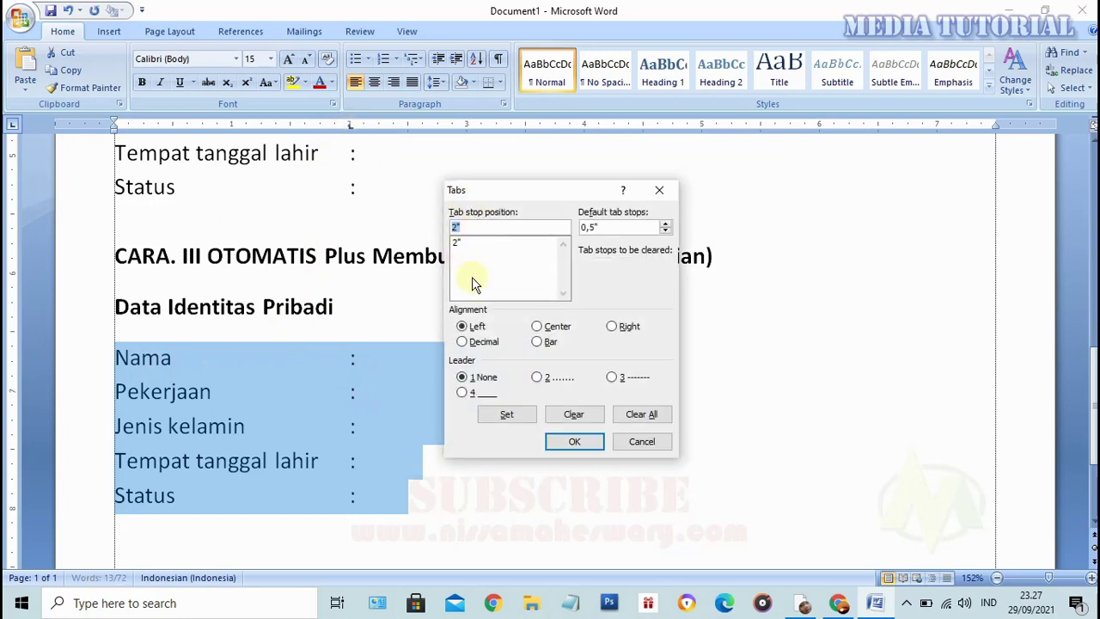
{"action": "left_click", "coordinate": [635, 442]}
{"action": "mouse_move", "coordinate": [113, 356]}
{"action": "left_mouse_down"}
{"action": "mouse_move", "coordinate": [390, 435]}
{"action": "mouse_move", "coordinate": [409, 500]}
{"action": "left_mouse_up"}
{"action": "double_click", "coordinate": [352, 127]}
{"action": "left_click", "coordinate": [641, 441]}
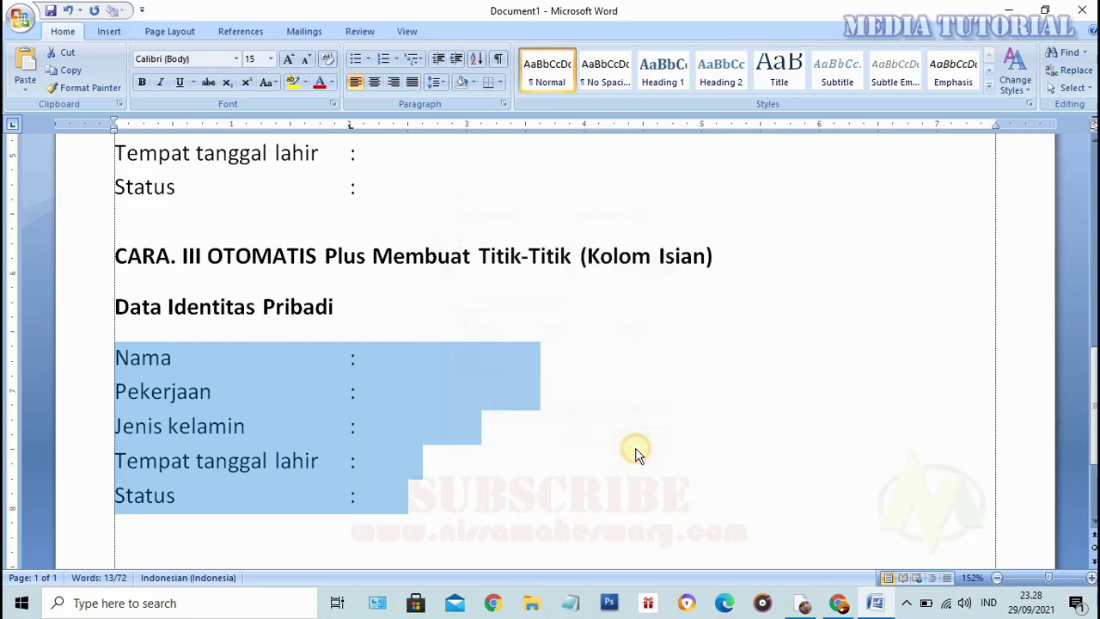
- Add a 4" tab stop with dotted leader 2 to the selected lines
{"action": "double_click", "coordinate": [350, 126]}
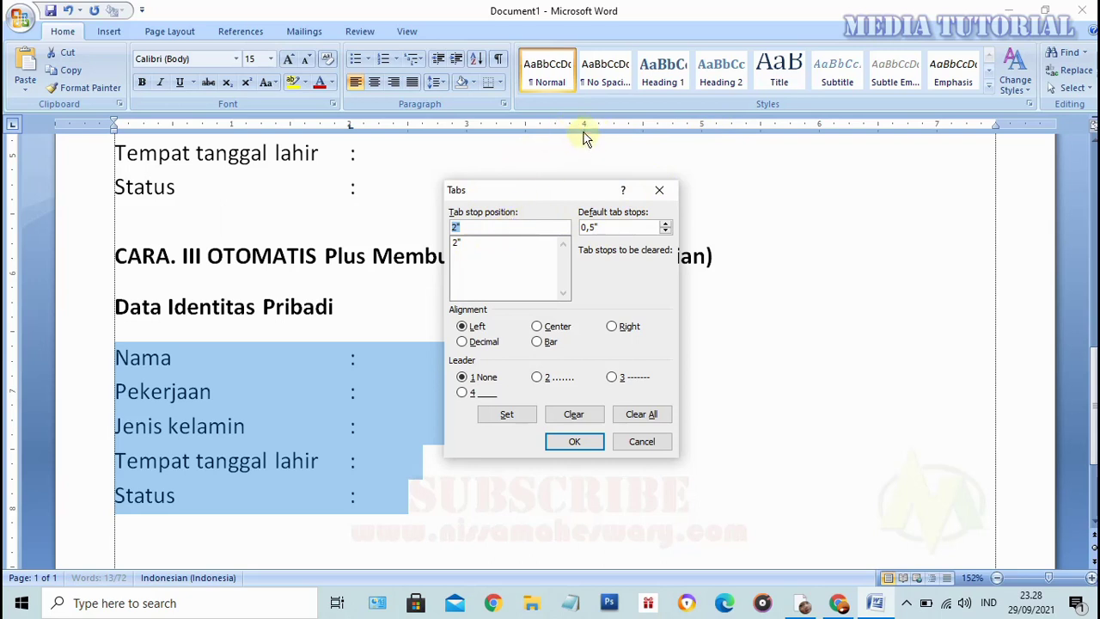
{"action": "type", "text": "4"}
{"action": "left_click", "coordinate": [538, 378]}
{"action": "left_click", "coordinate": [513, 416]}
{"action": "left_click", "coordinate": [574, 440]}
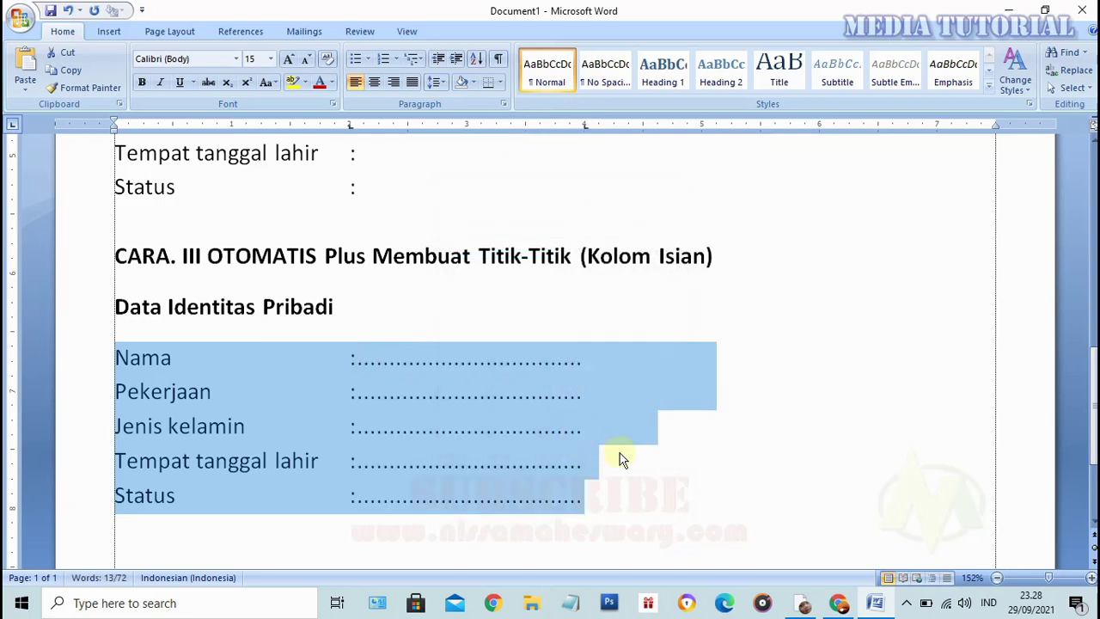
{"action": "left_click", "coordinate": [657, 483]}
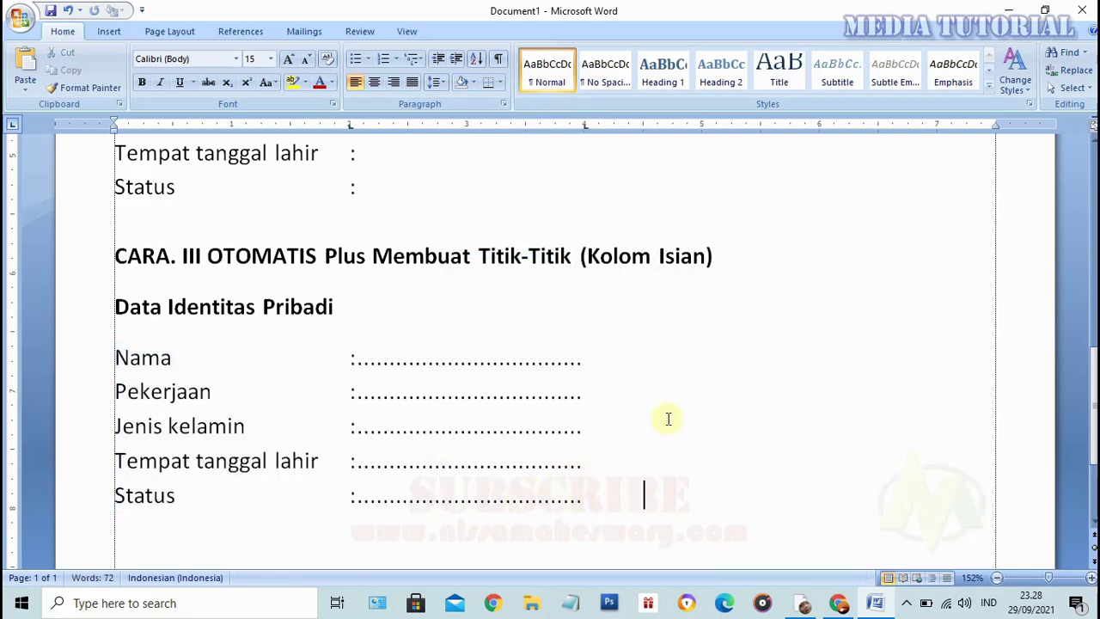
- Review the dotted leaders on the five fields, then undo the tab leader change with Ctrl+Z
{"action": "scroll", "coordinate": [613, 470], "scroll_direction": "down", "scroll_amount": 1}
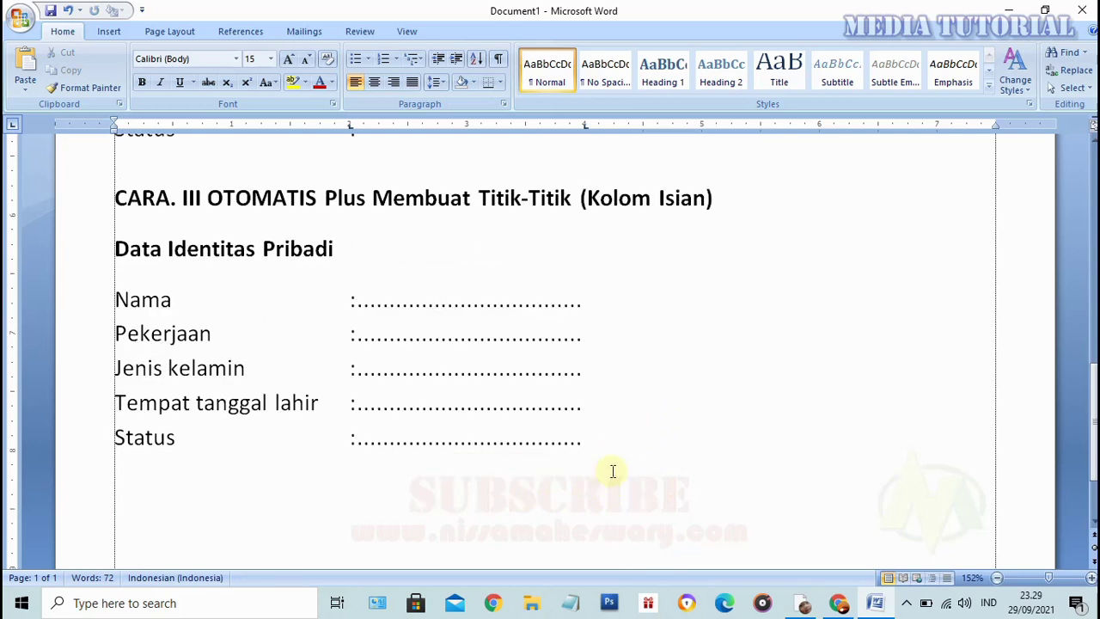
{"action": "scroll", "coordinate": [588, 401], "scroll_direction": "down", "scroll_amount": 2}
{"action": "scroll", "coordinate": [586, 399], "scroll_direction": "up", "scroll_amount": 2}
{"action": "scroll", "coordinate": [485, 394], "scroll_direction": "up", "scroll_amount": 1}
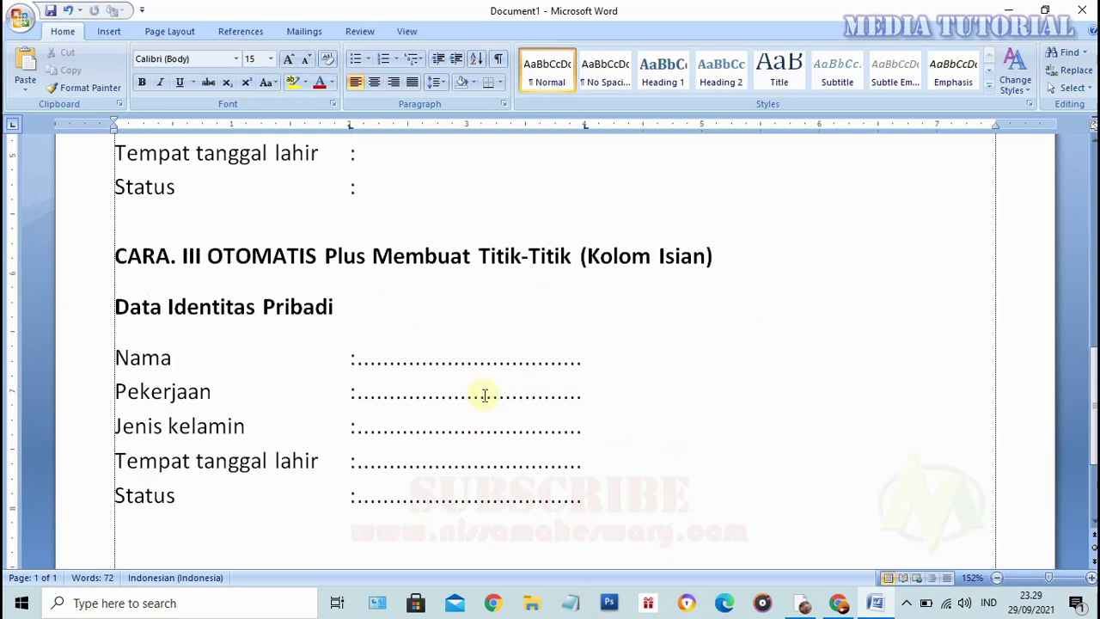
{"action": "scroll", "coordinate": [485, 398], "scroll_direction": "down", "scroll_amount": 1}
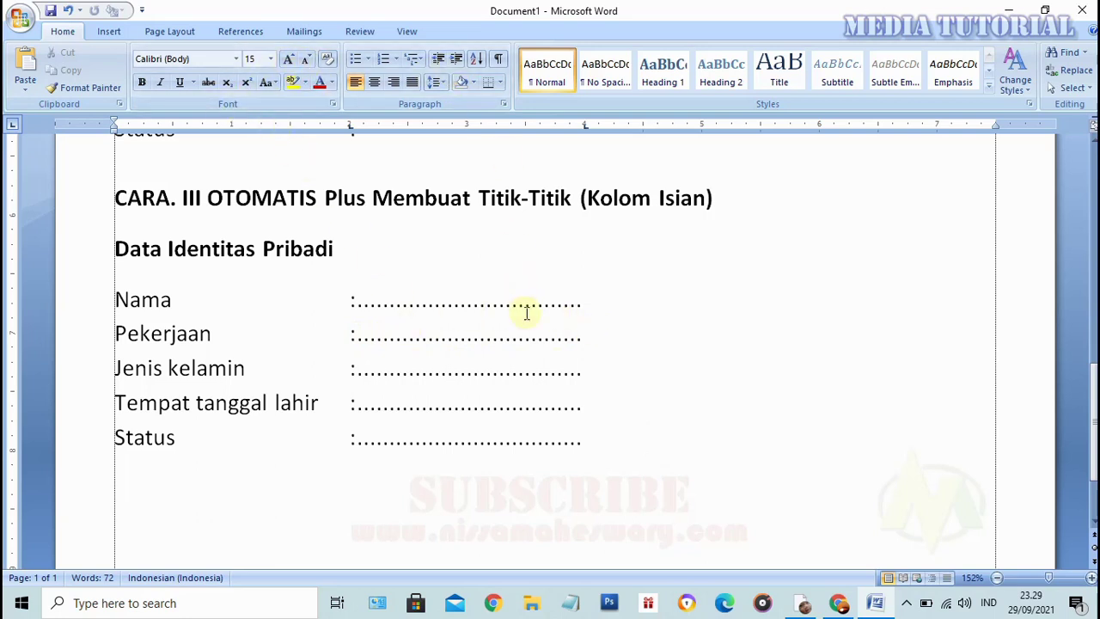
{"action": "key", "text": "ctrl+z"}
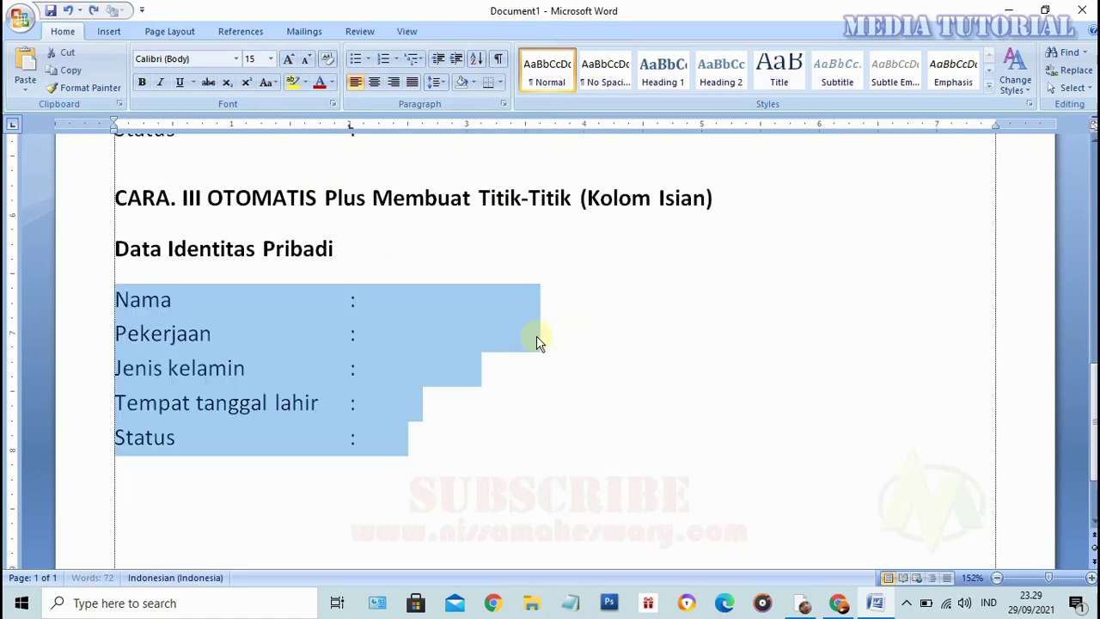
- Undo the dotted leaders and draw a straight line shape after the Nama colon
{"action": "left_click", "coordinate": [388, 308]}
{"action": "left_click", "coordinate": [359, 305]}
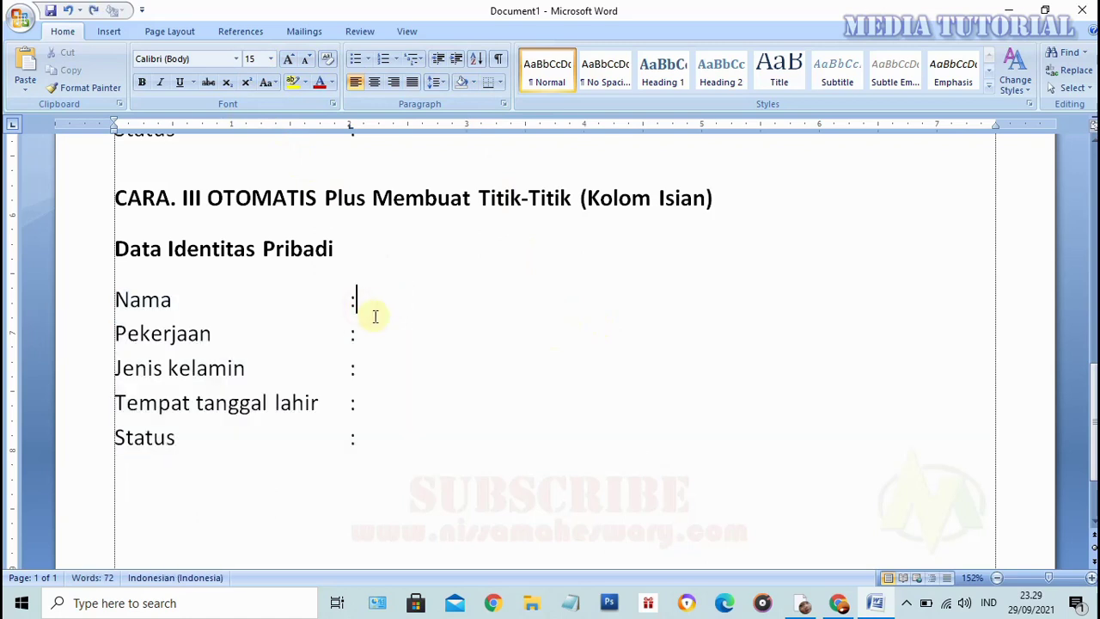
{"action": "left_click", "coordinate": [108, 31]}
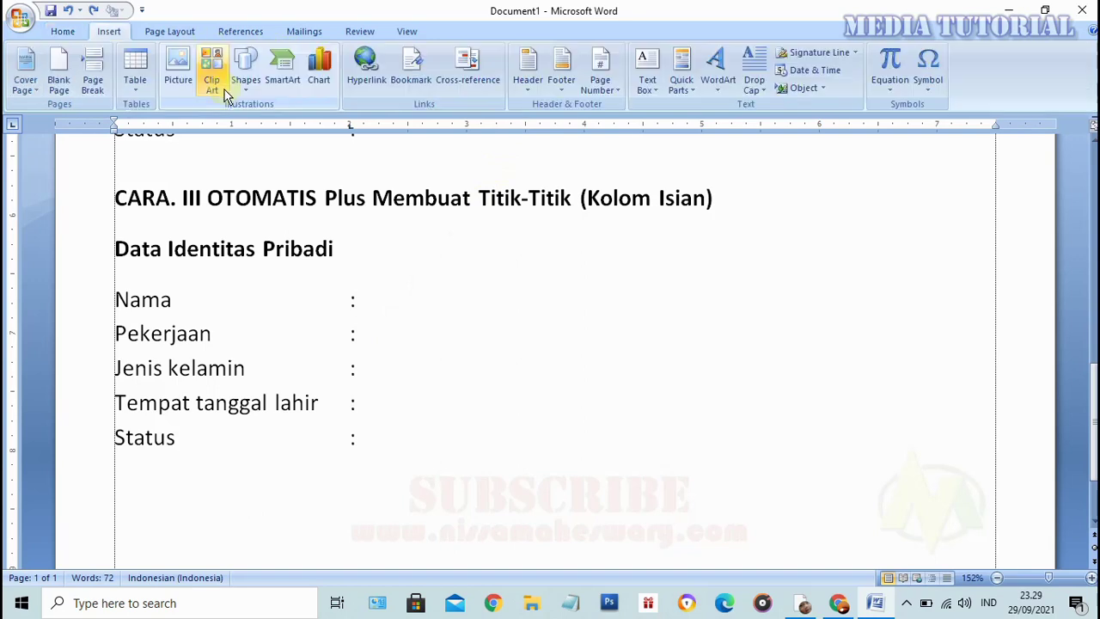
{"action": "left_click", "coordinate": [244, 90]}
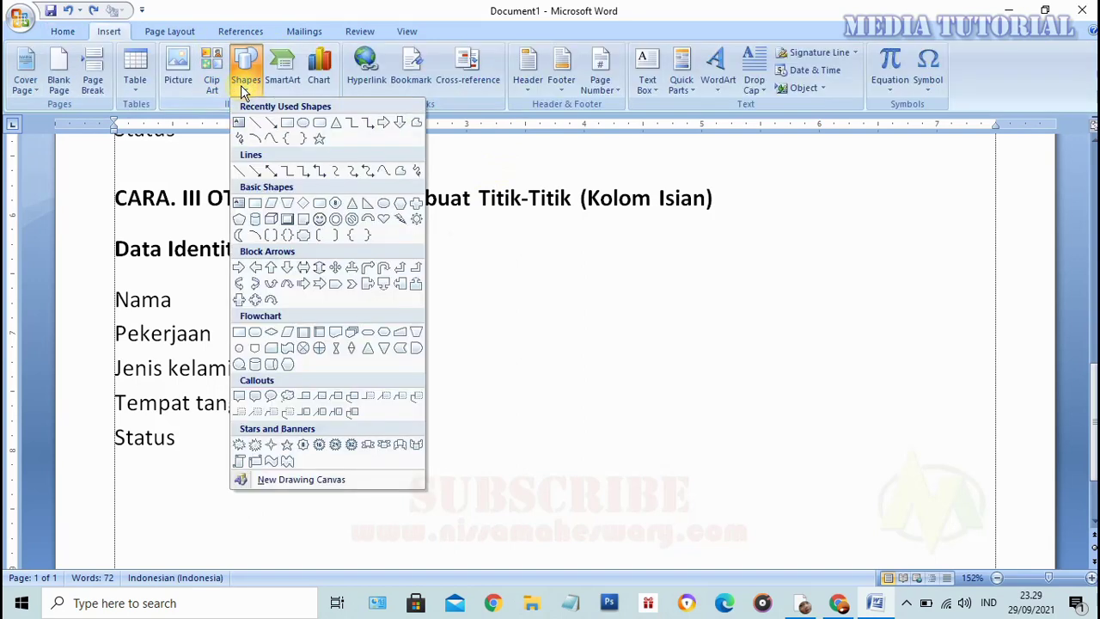
{"action": "left_click", "coordinate": [252, 142]}
{"action": "mouse_move", "coordinate": [357, 304]}
{"action": "left_mouse_down"}
{"action": "mouse_move", "coordinate": [453, 313]}
{"action": "mouse_move", "coordinate": [636, 306]}
{"action": "left_mouse_up"}
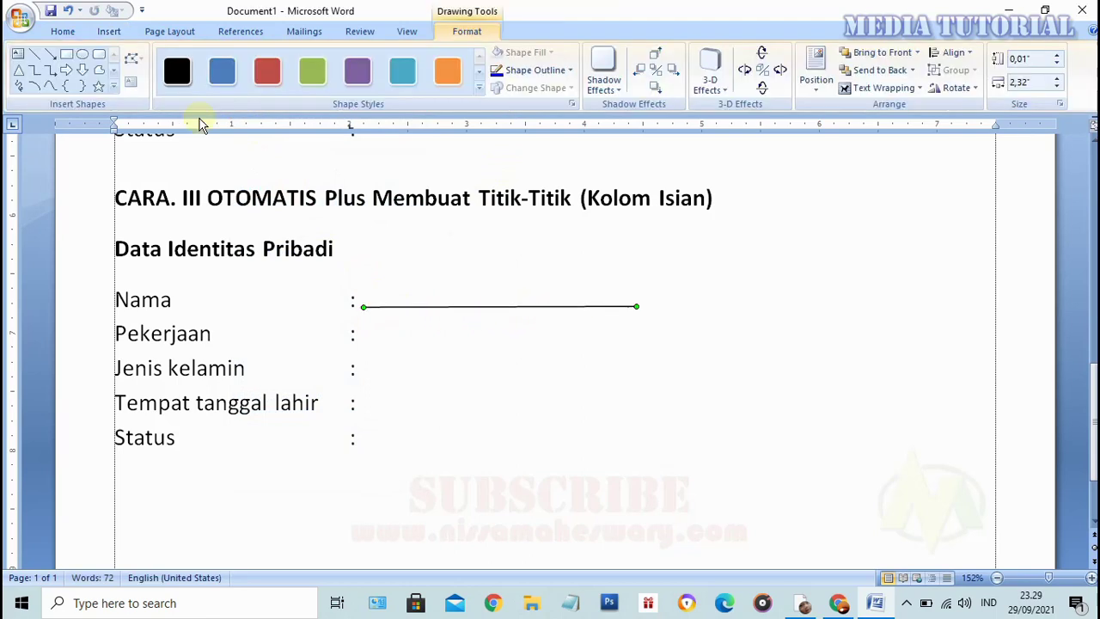
{"action": "left_click", "coordinate": [61, 32]}
{"action": "left_click", "coordinate": [597, 372]}
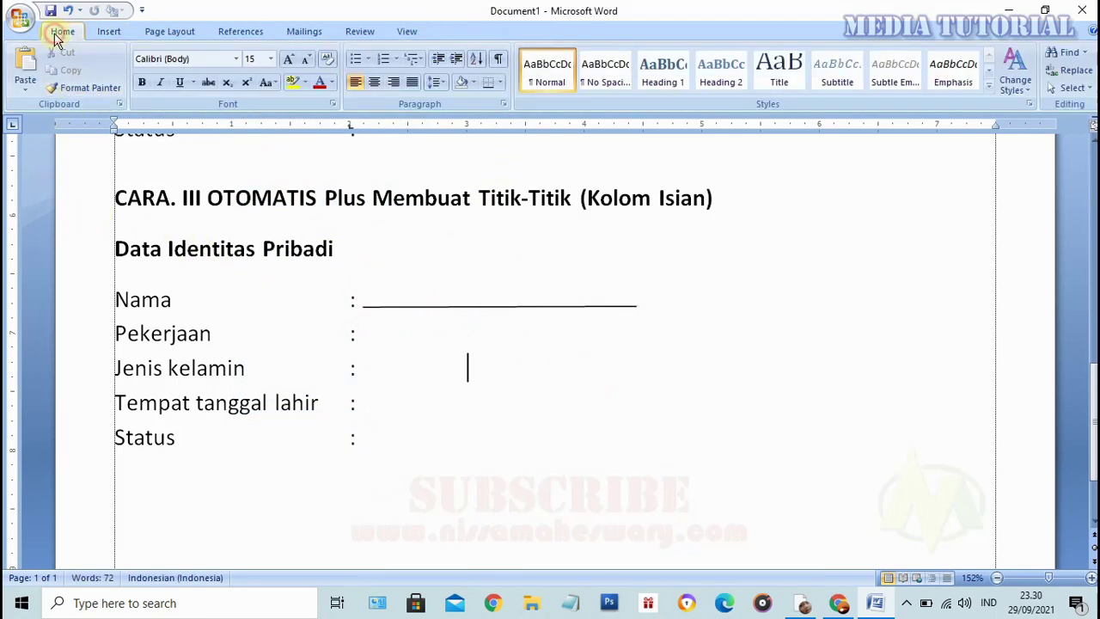
- Duplicate the Nama line, shift a copy left, then undo the extra copies
{"action": "left_click", "coordinate": [609, 306]}
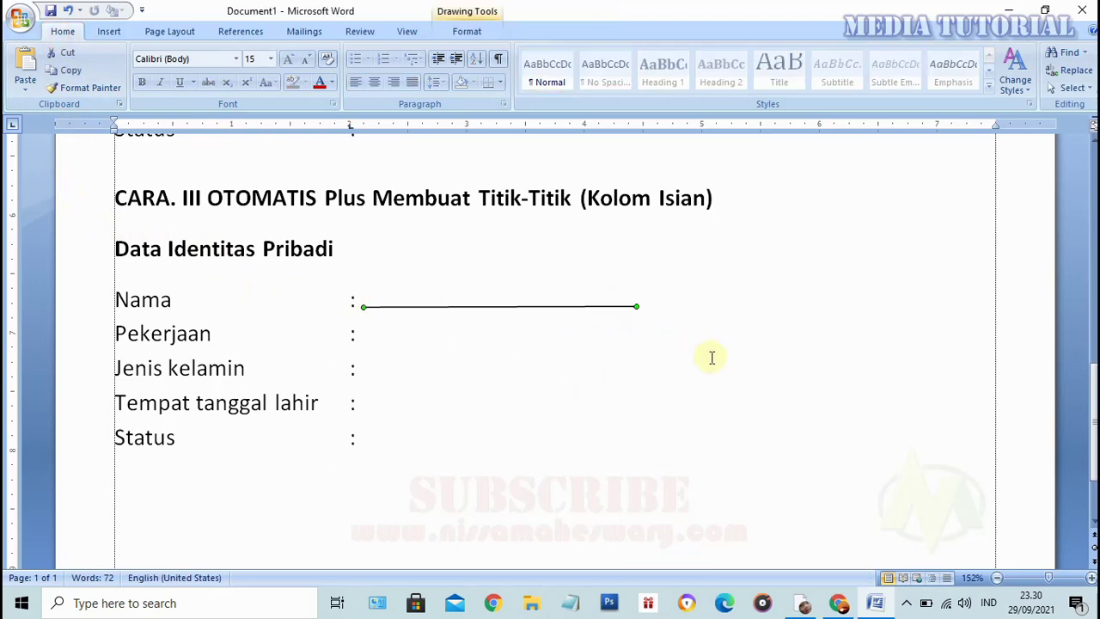
{"action": "key", "text": "ctrl+d"}
{"action": "key", "text": "ctrl+d"}
{"action": "key", "text": "ctrl+v"}
{"action": "left_click_drag", "start_coordinate": [486, 349], "coordinate": [456, 347]}
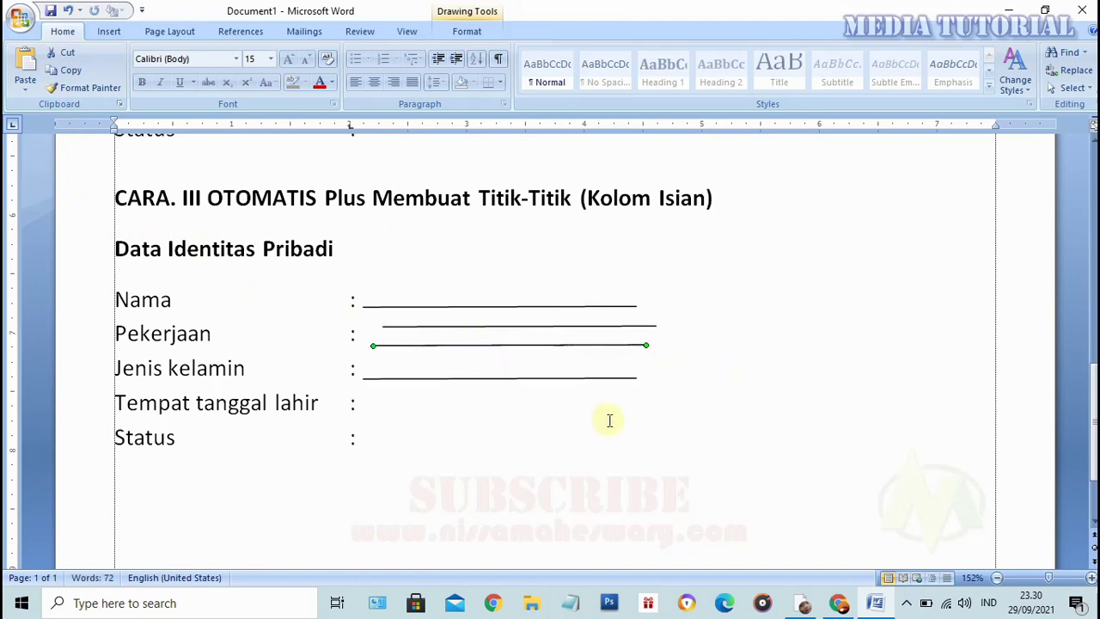
{"action": "key", "text": "ctrl+z"}
{"action": "key", "text": "ctrl+z"}
{"action": "key", "text": "ctrl+z"}
{"action": "key", "text": "ctrl+z"}
{"action": "key", "text": "ctrl+z"}
{"action": "key", "text": "ctrl+z"}
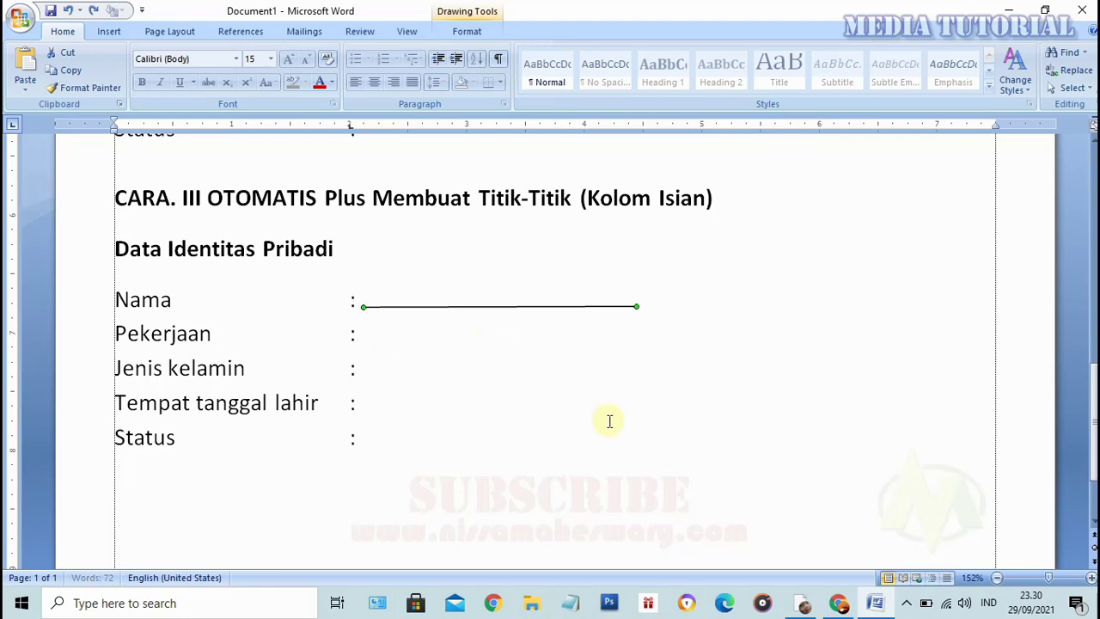
{"action": "key", "text": "ctrl+z"}
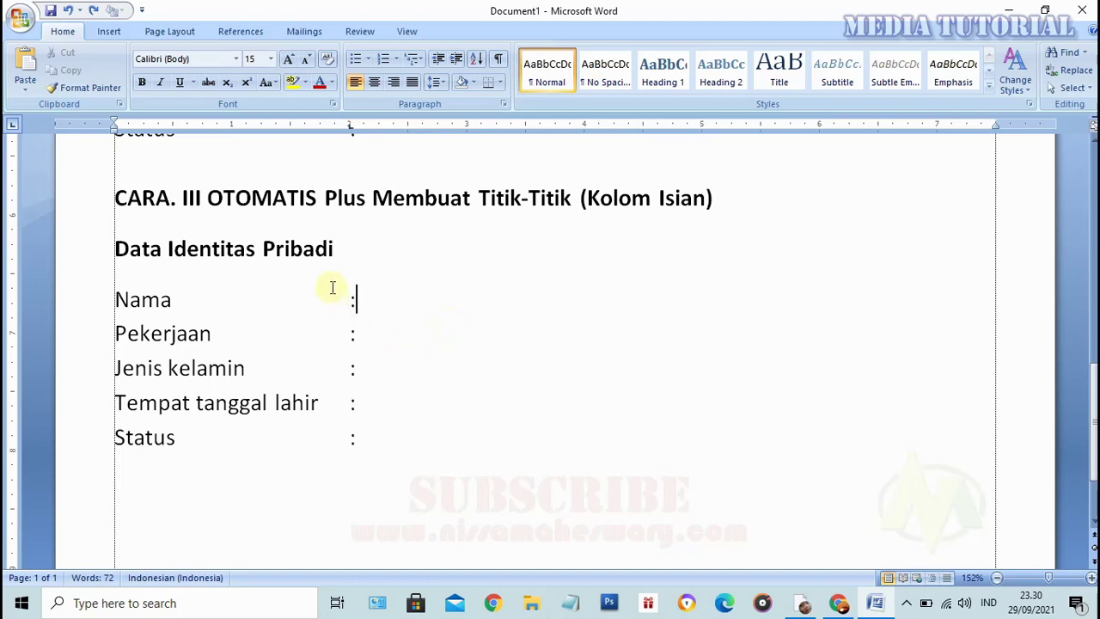
- Give the Nama through Status rows a 4" tab stop with underscore leader 4
{"action": "mouse_move", "coordinate": [115, 298]}
{"action": "left_mouse_down"}
{"action": "mouse_move", "coordinate": [386, 415]}
{"action": "mouse_move", "coordinate": [400, 436]}
{"action": "left_mouse_up"}
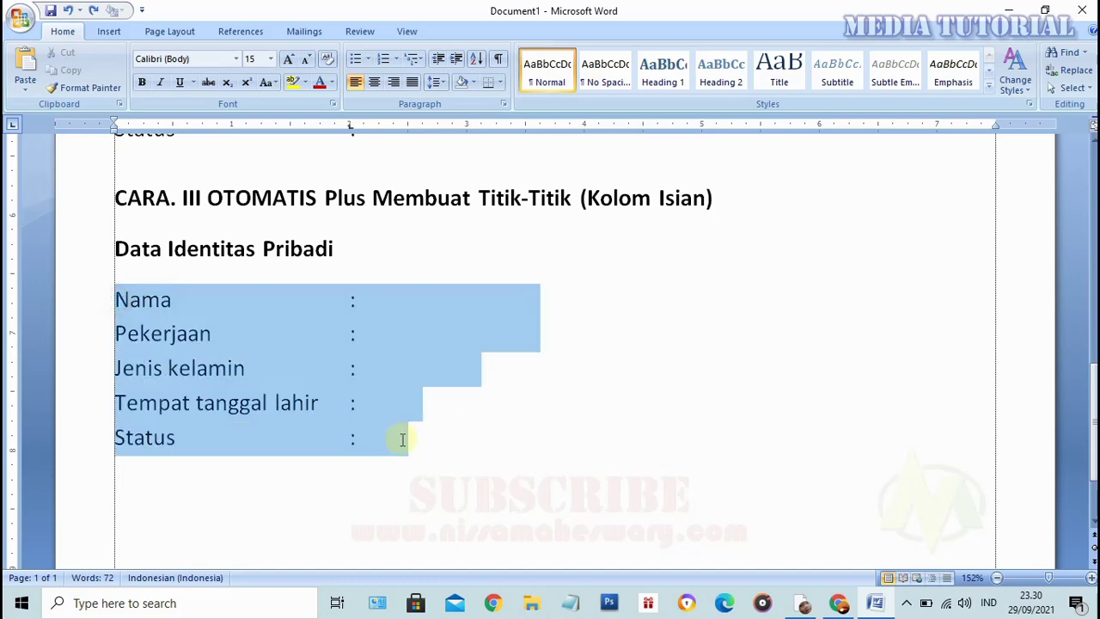
{"action": "double_click", "coordinate": [350, 127]}
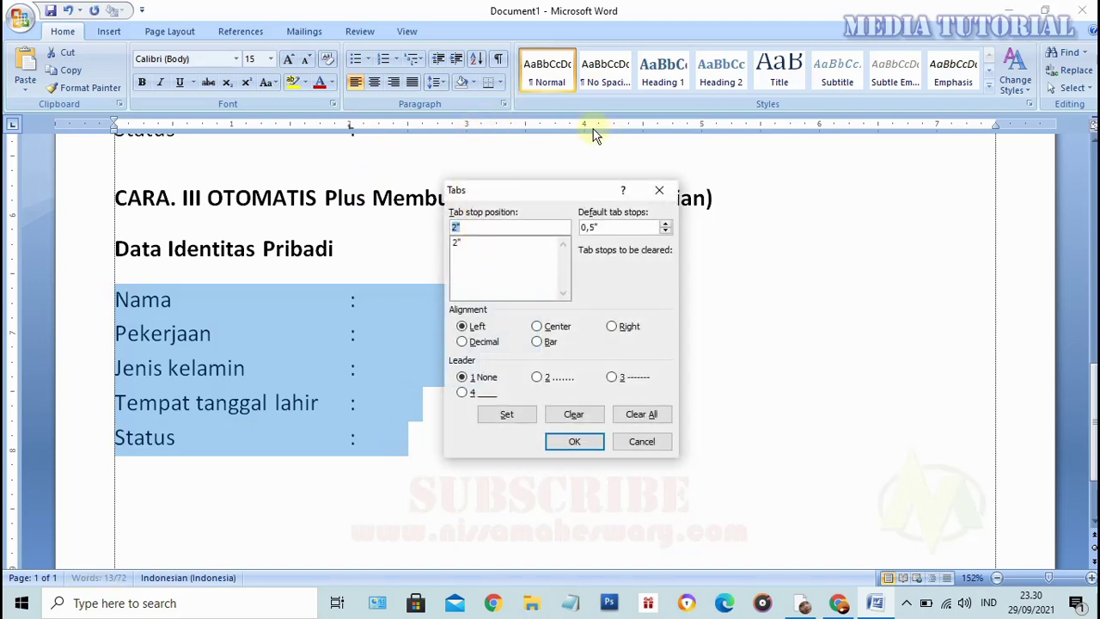
{"action": "type", "text": "4"}
{"action": "left_click", "coordinate": [462, 394]}
{"action": "left_click", "coordinate": [506, 416]}
{"action": "left_click", "coordinate": [574, 441]}
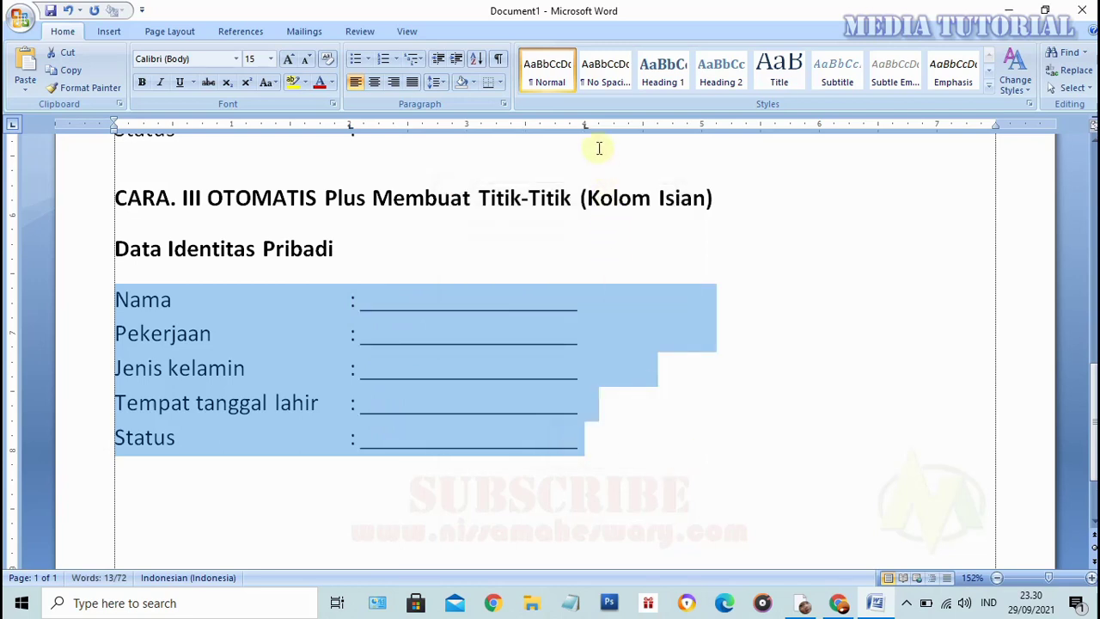
{"action": "left_click_drag", "start_coordinate": [587, 131], "coordinate": [584, 130]}
{"action": "left_click", "coordinate": [720, 441]}
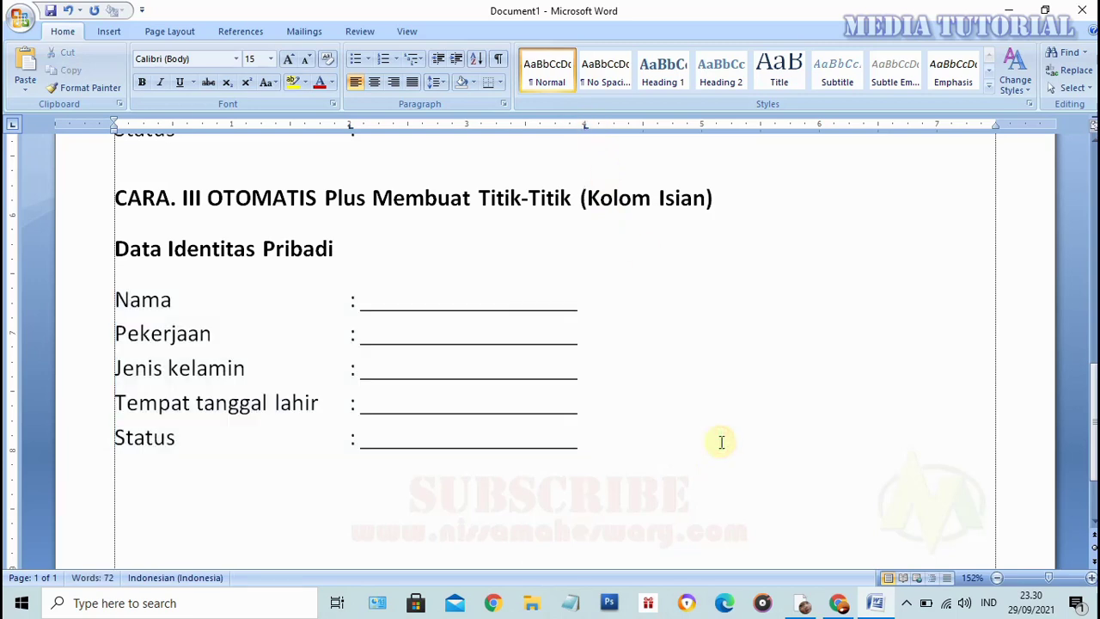
- Undo the 4" underscore leaders, try a 6" underscore tab stop, then undo that too
{"action": "key", "text": "shift+Up"}
{"action": "key", "text": "shift+Up"}
{"action": "key", "text": "shift+Up"}
{"action": "key", "text": "shift+Home"}
{"action": "key", "text": "ctrl+z"}
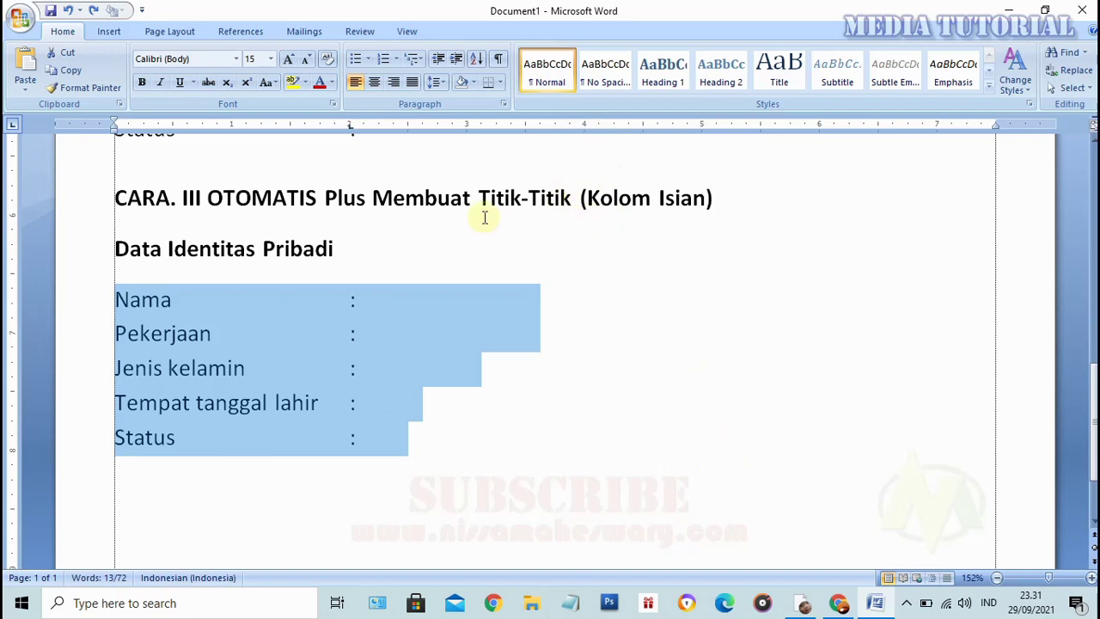
{"action": "double_click", "coordinate": [349, 127]}
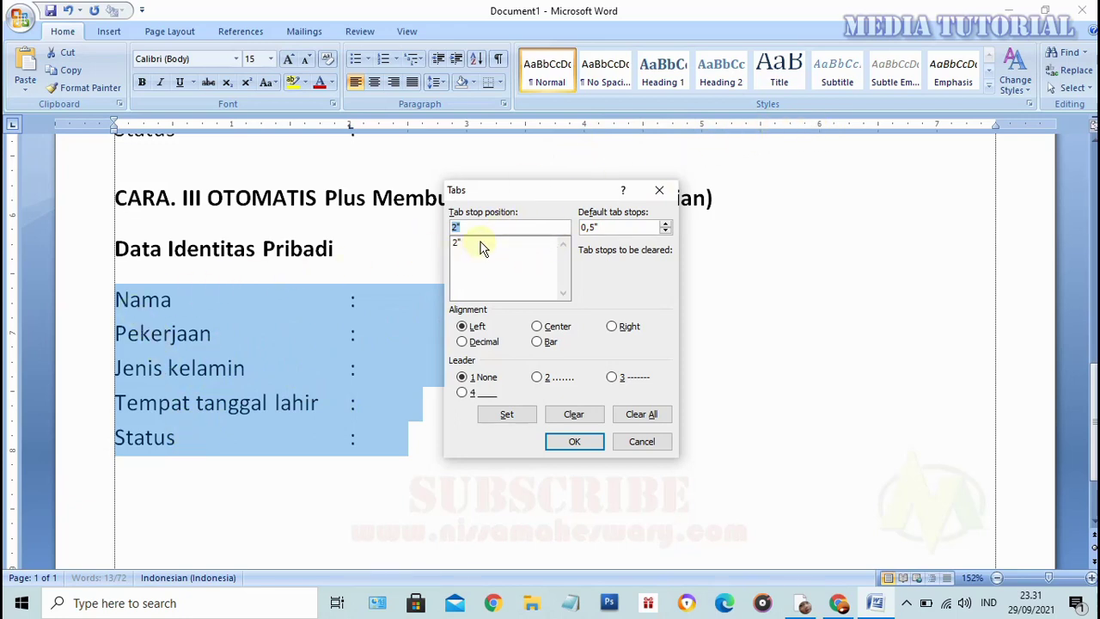
{"action": "type", "text": "6"}
{"action": "left_click", "coordinate": [465, 394]}
{"action": "left_click", "coordinate": [507, 416]}
{"action": "left_click", "coordinate": [572, 442]}
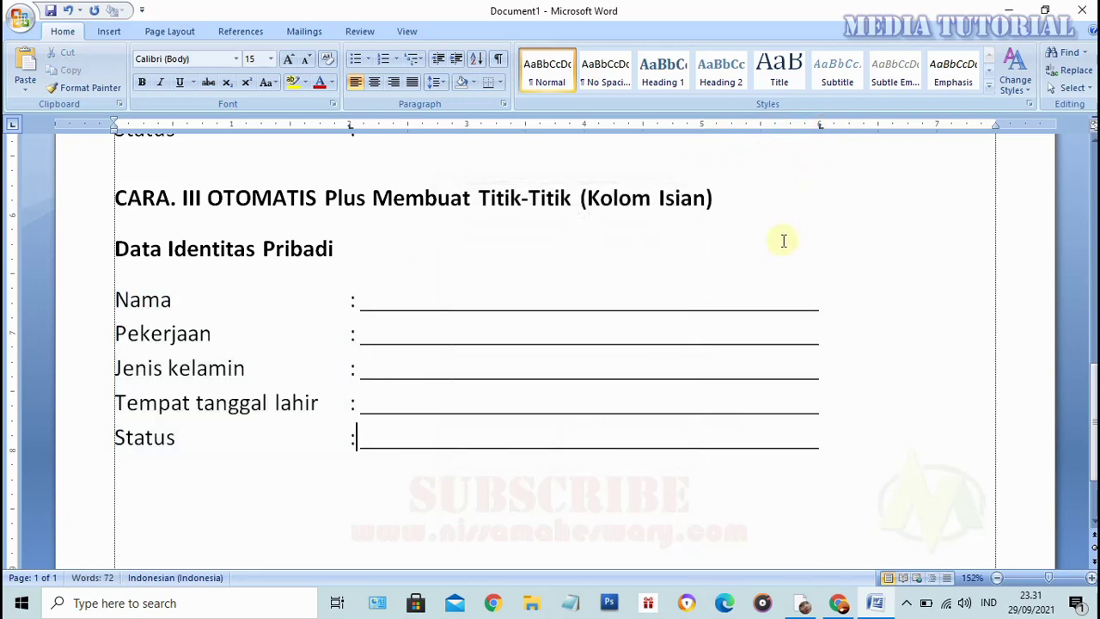
{"action": "key", "text": "ctrl+z"}
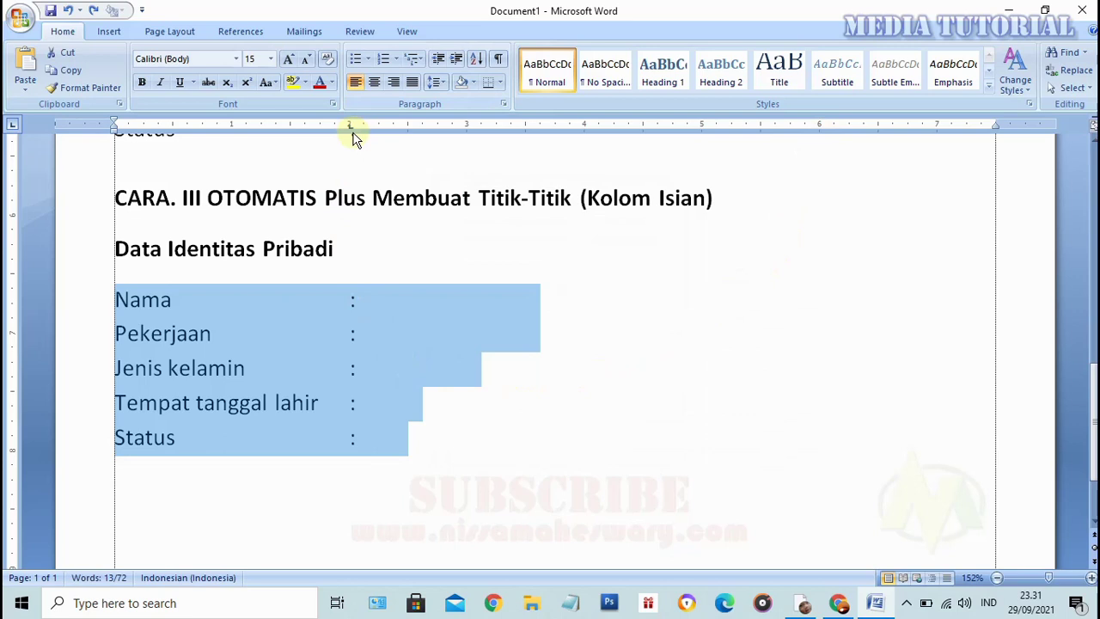
- Add a 5" tab stop with dotted leader 2 to the five data rows
{"action": "double_click", "coordinate": [351, 127]}
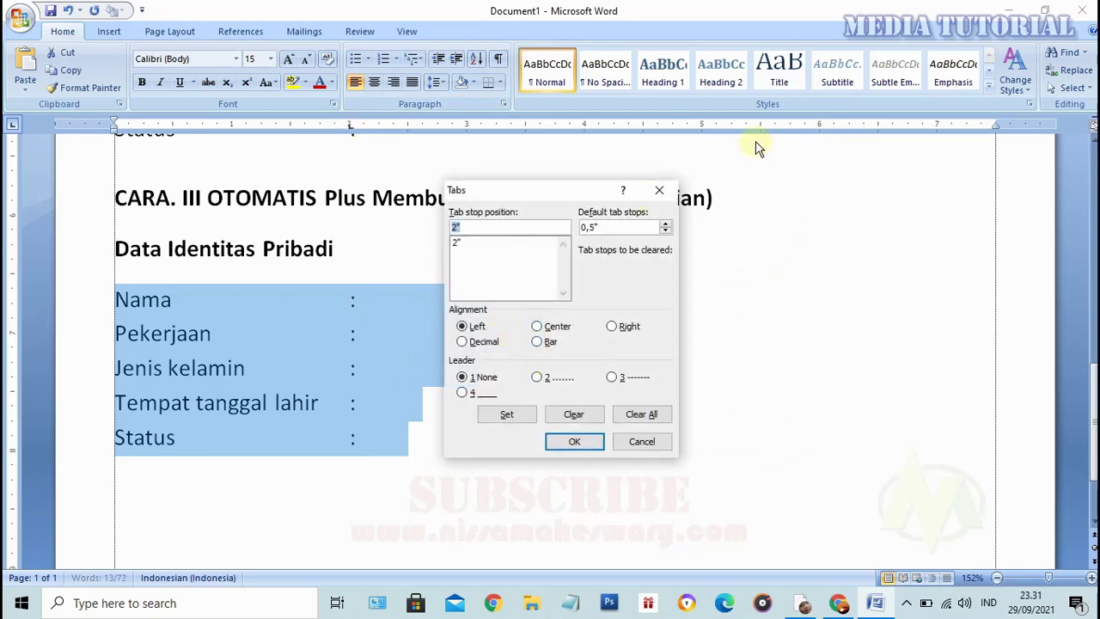
{"action": "type", "text": "5"}
{"action": "left_click", "coordinate": [545, 380]}
{"action": "left_click", "coordinate": [507, 415]}
{"action": "left_click", "coordinate": [574, 441]}
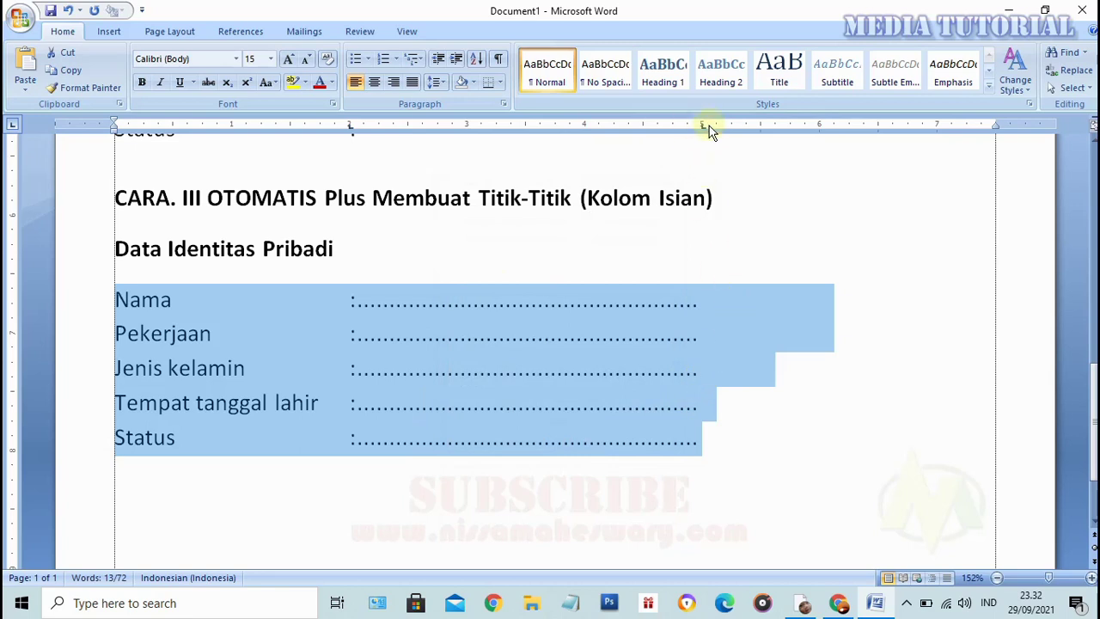
{"action": "left_click", "coordinate": [696, 308]}
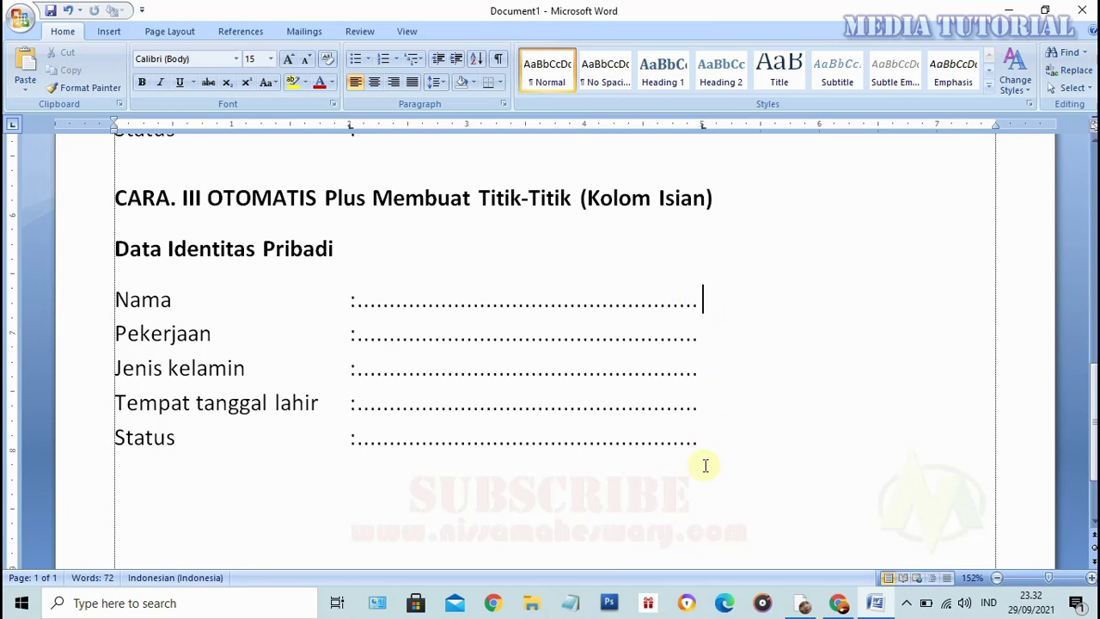
{"action": "scroll", "coordinate": [462, 337], "scroll_direction": "up", "scroll_amount": 3}
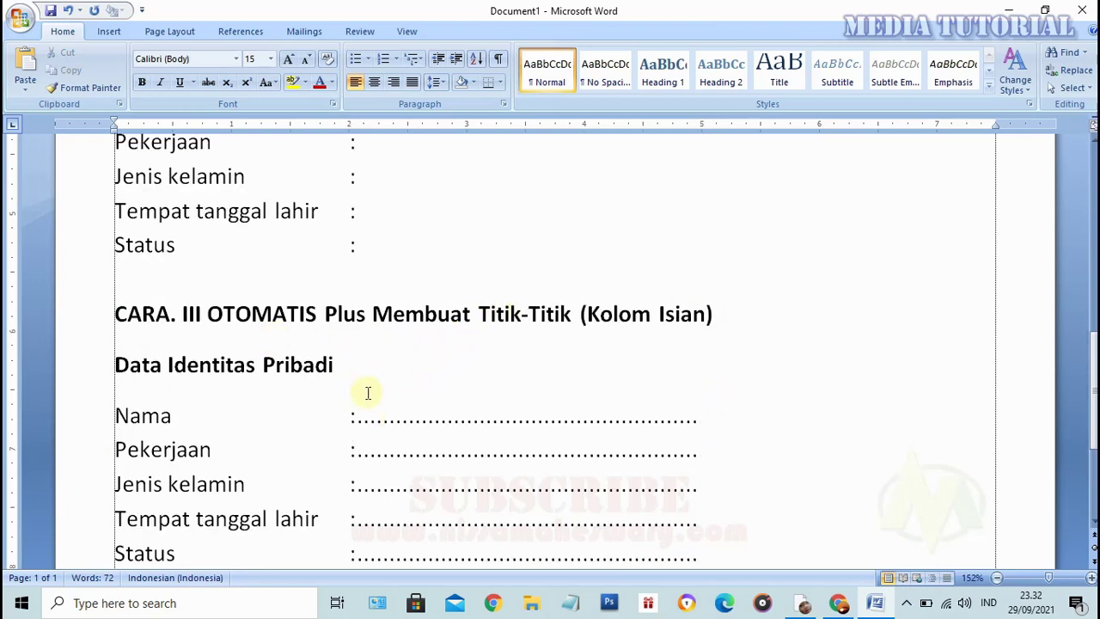
{"action": "scroll", "coordinate": [367, 393], "scroll_direction": "up", "scroll_amount": 6}
{"action": "scroll", "coordinate": [367, 395], "scroll_direction": "down", "scroll_amount": 4}
{"action": "scroll", "coordinate": [368, 400], "scroll_direction": "down", "scroll_amount": 5}
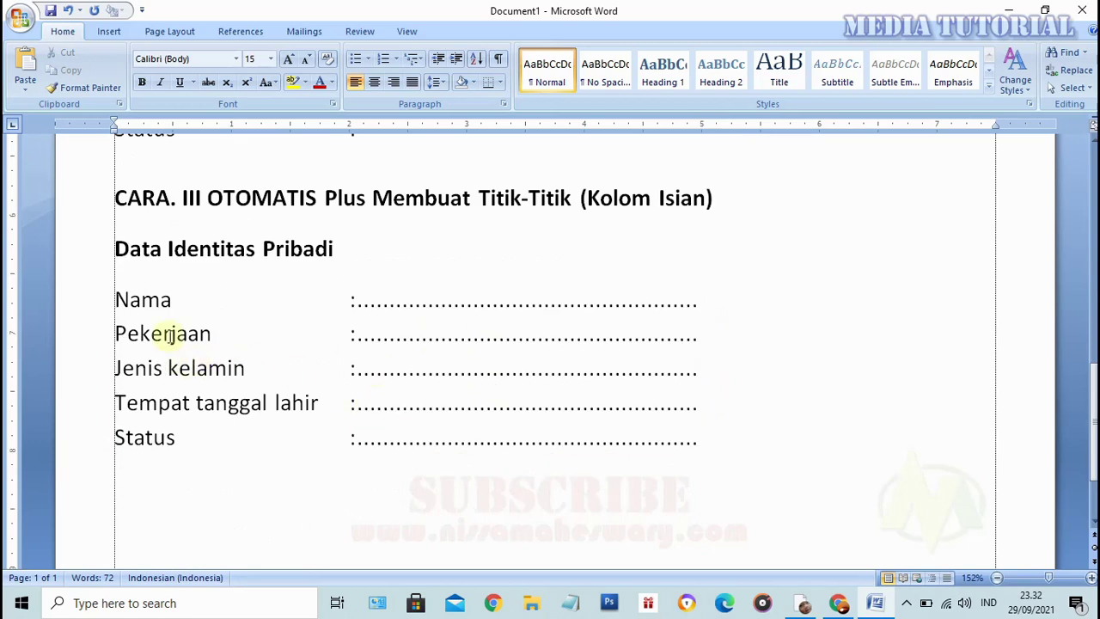
{"action": "scroll", "coordinate": [274, 230], "scroll_direction": "up", "scroll_amount": 1}
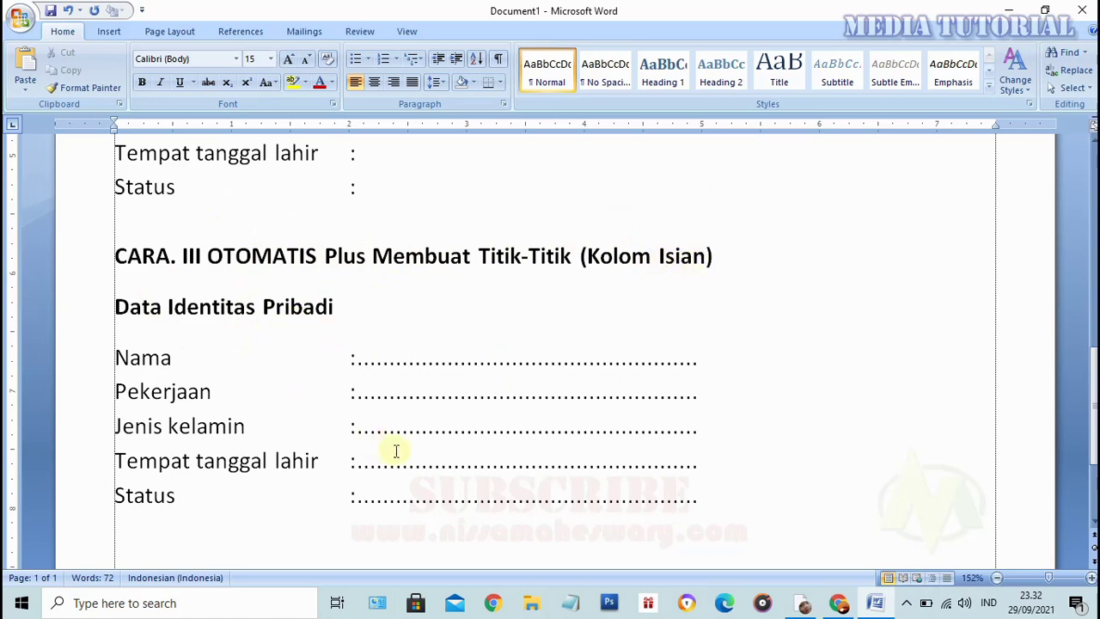
{"action": "scroll", "coordinate": [410, 453], "scroll_direction": "up", "scroll_amount": 1}
{"action": "scroll", "coordinate": [413, 453], "scroll_direction": "up", "scroll_amount": 2}
{"action": "scroll", "coordinate": [412, 454], "scroll_direction": "down", "scroll_amount": 2}
{"action": "scroll", "coordinate": [413, 454], "scroll_direction": "down", "scroll_amount": 2}
{"action": "scroll", "coordinate": [751, 415], "scroll_direction": "down", "scroll_amount": 2}
{"action": "scroll", "coordinate": [745, 342], "scroll_direction": "down", "scroll_amount": 2}
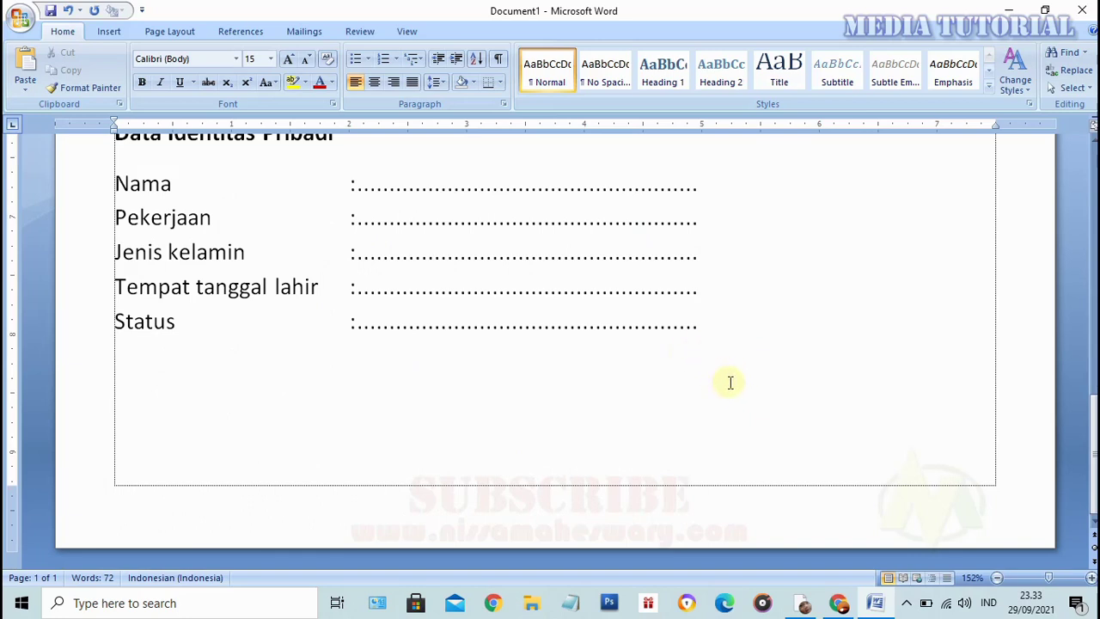
{"action": "scroll", "coordinate": [731, 380], "scroll_direction": "up", "scroll_amount": 1}
{"action": "scroll", "coordinate": [731, 383], "scroll_direction": "up", "scroll_amount": 2}
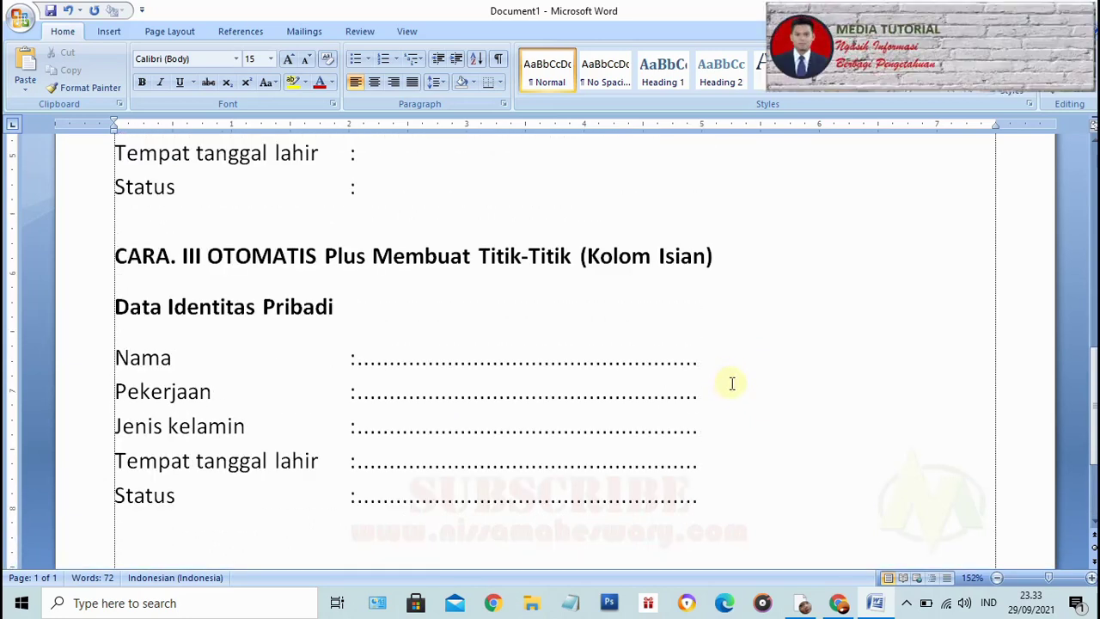